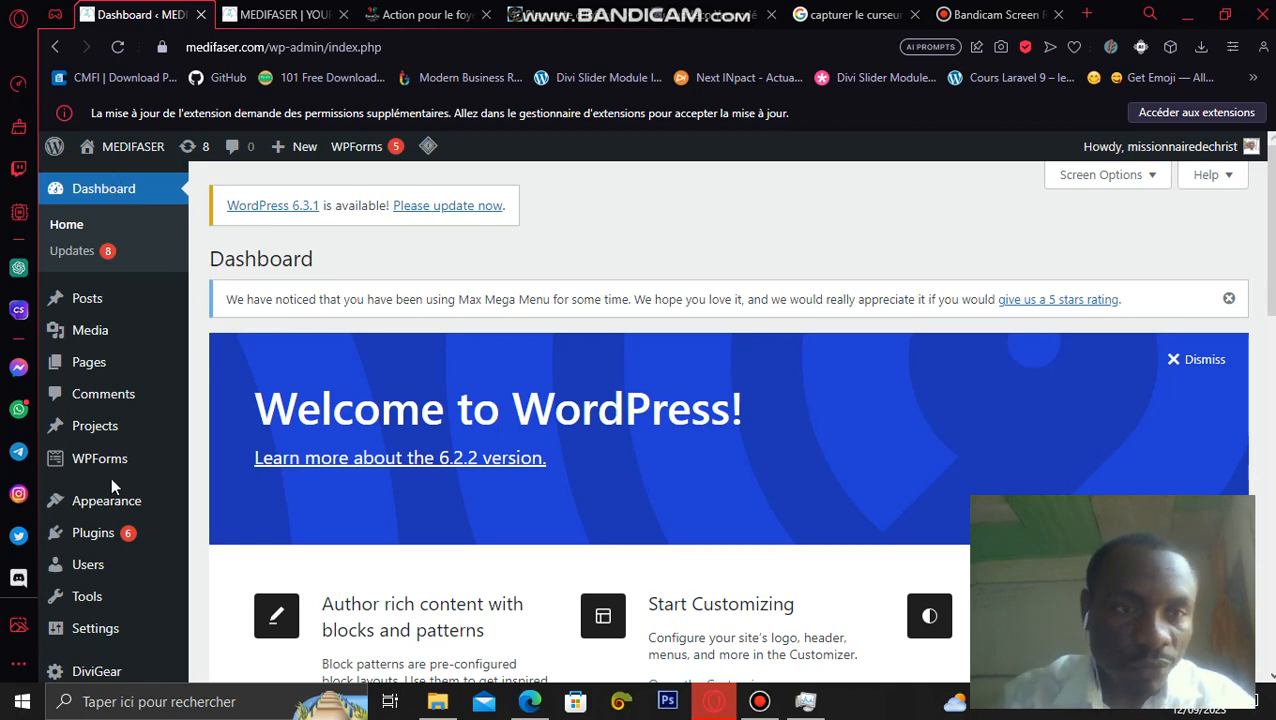
- Open the Divi Theme Builder and edit the custom body layout of the Homepage template
mouse_move(174, 304)
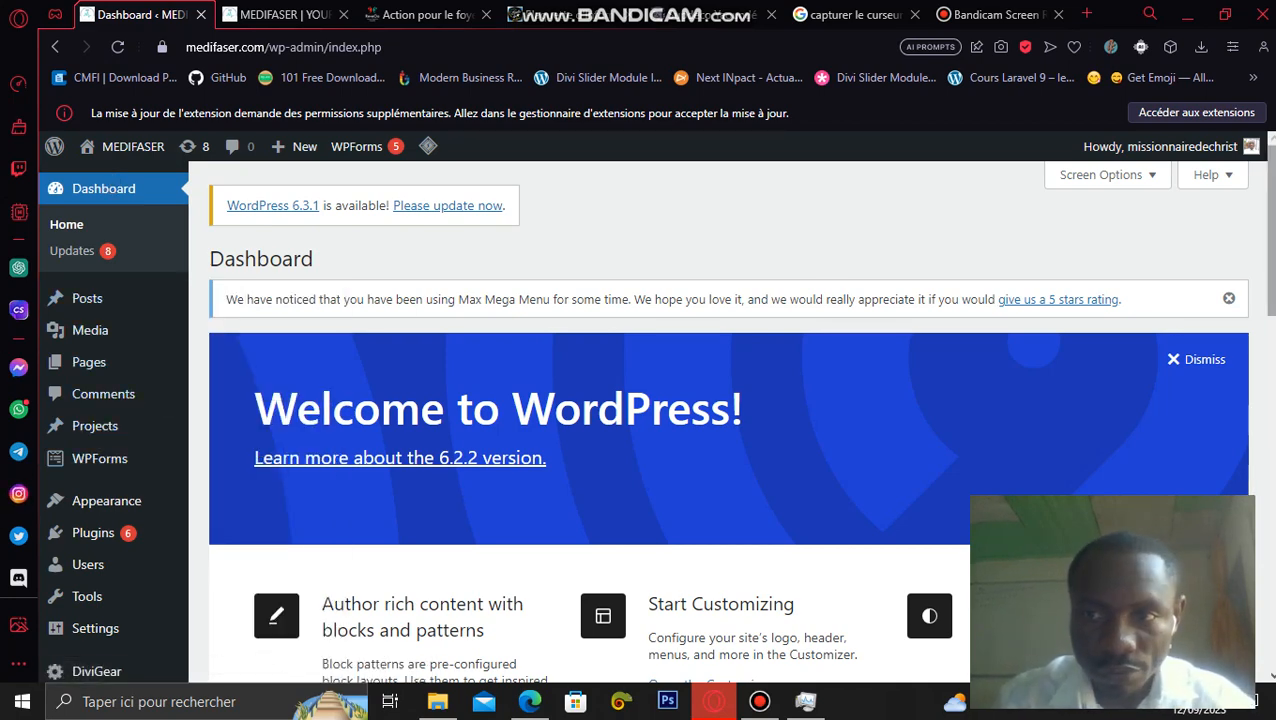
scroll(826, 293, down, 3)
scroll(520, 560, down, 3)
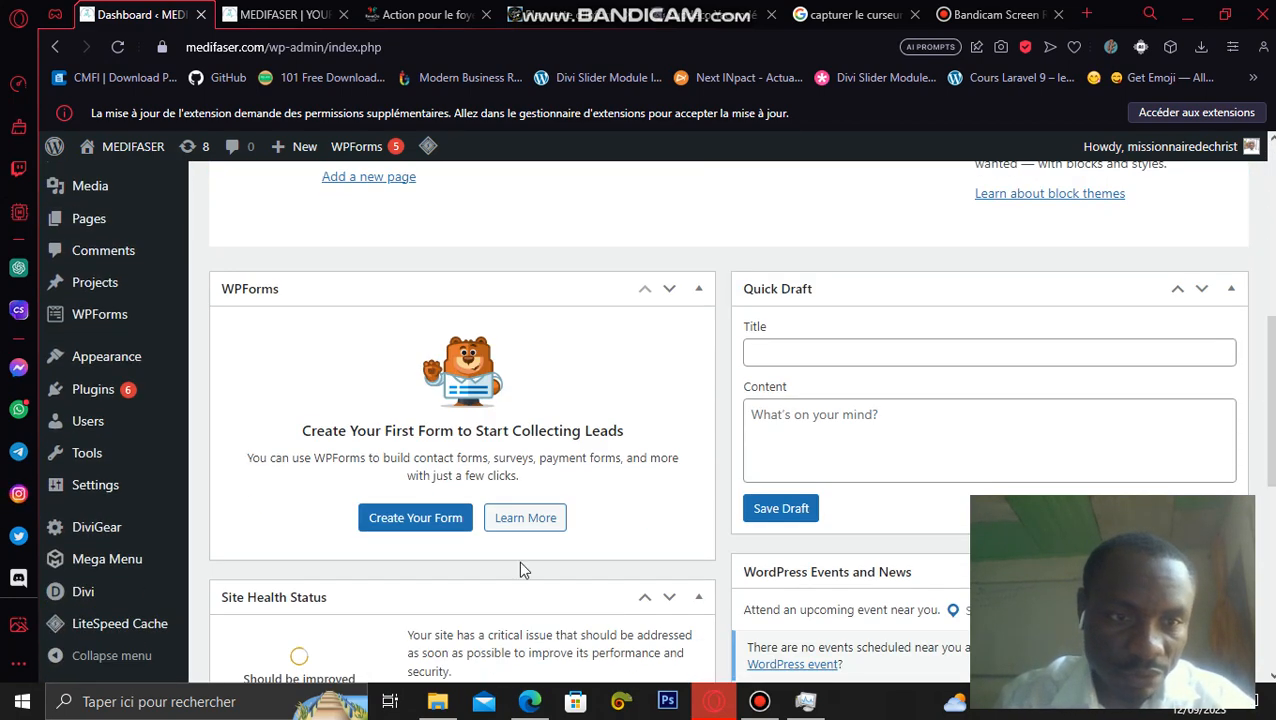
mouse_move(95, 595)
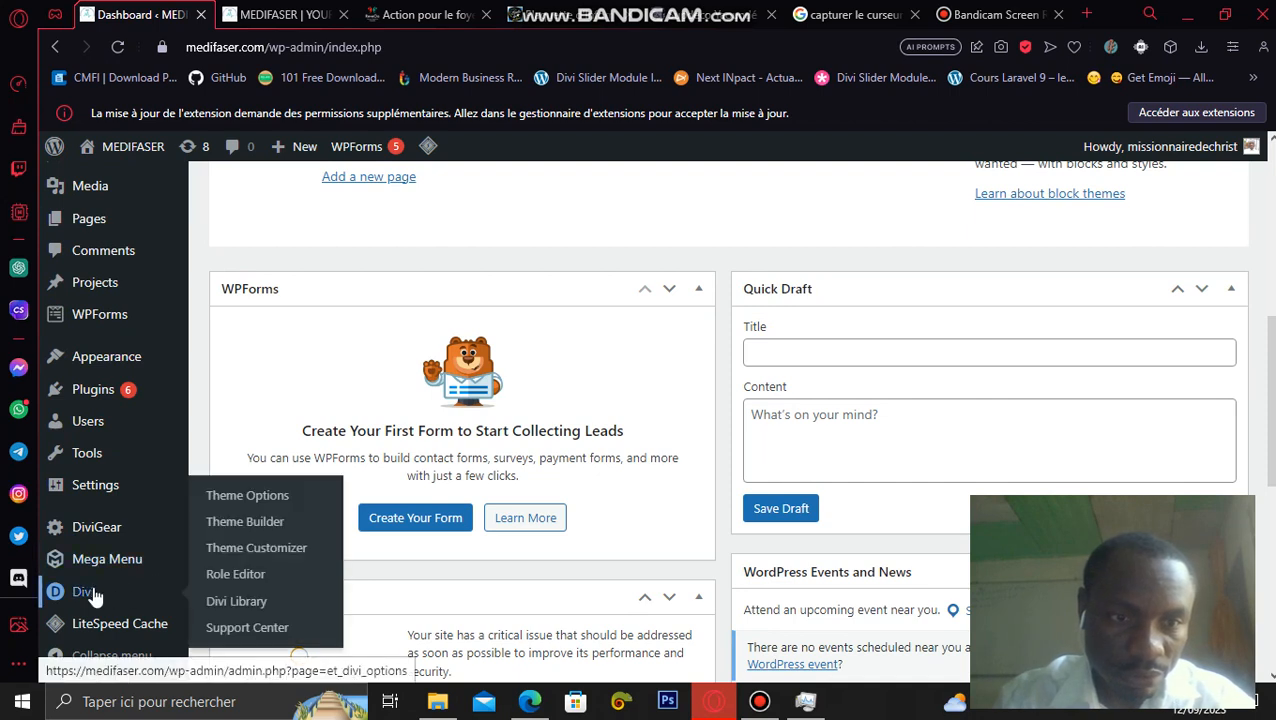
click(239, 523)
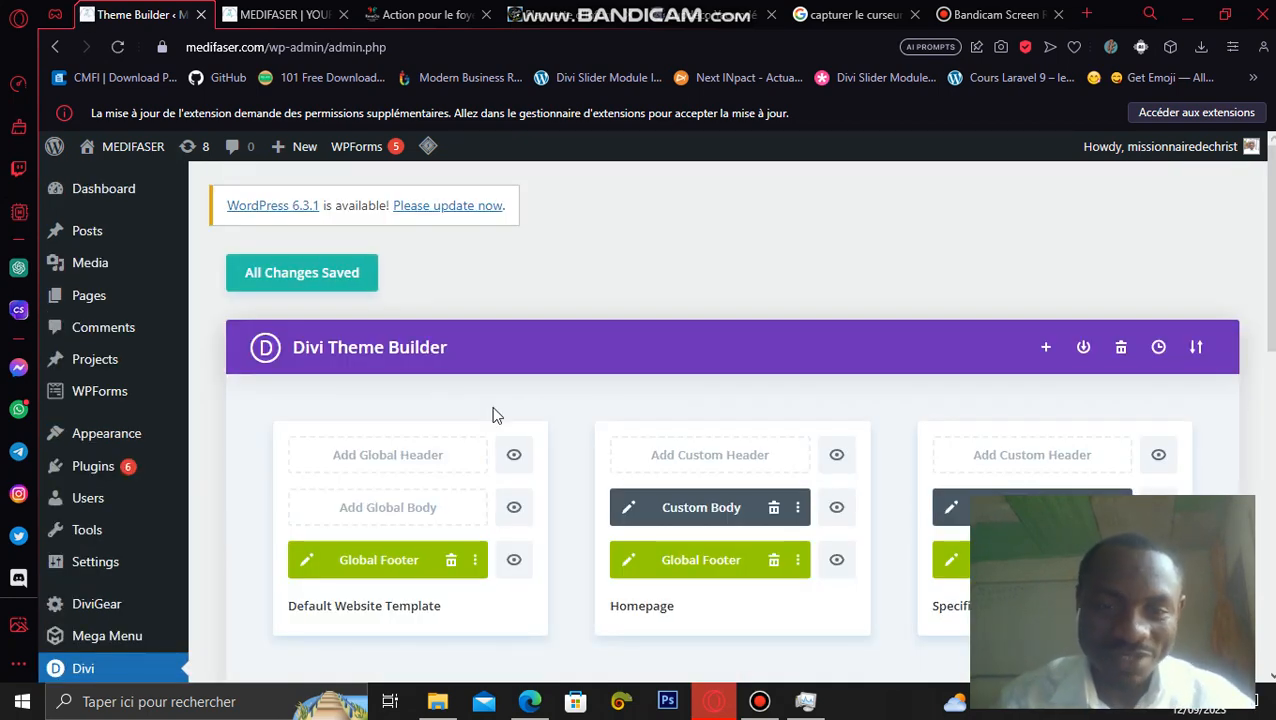
click(626, 510)
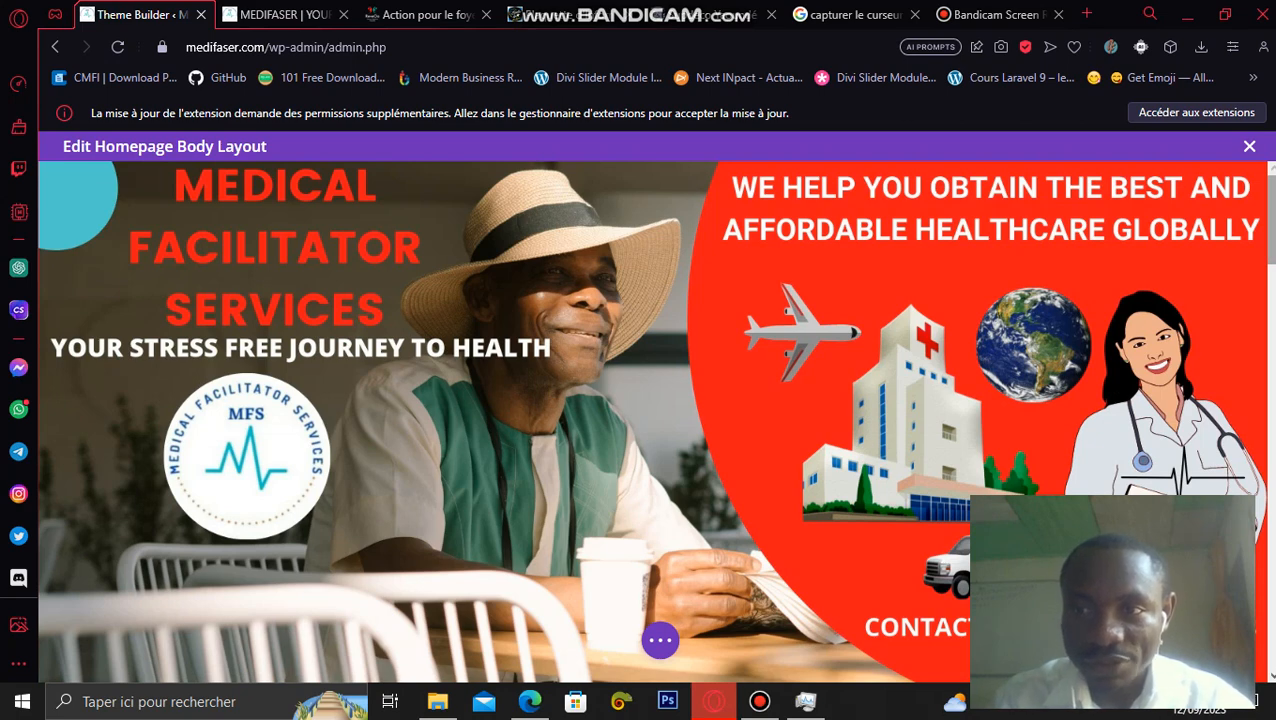
- Look through the sections of the homepage body layout and compare them with the live MEDIFASER homepage
scroll(652, 420, down, 2)
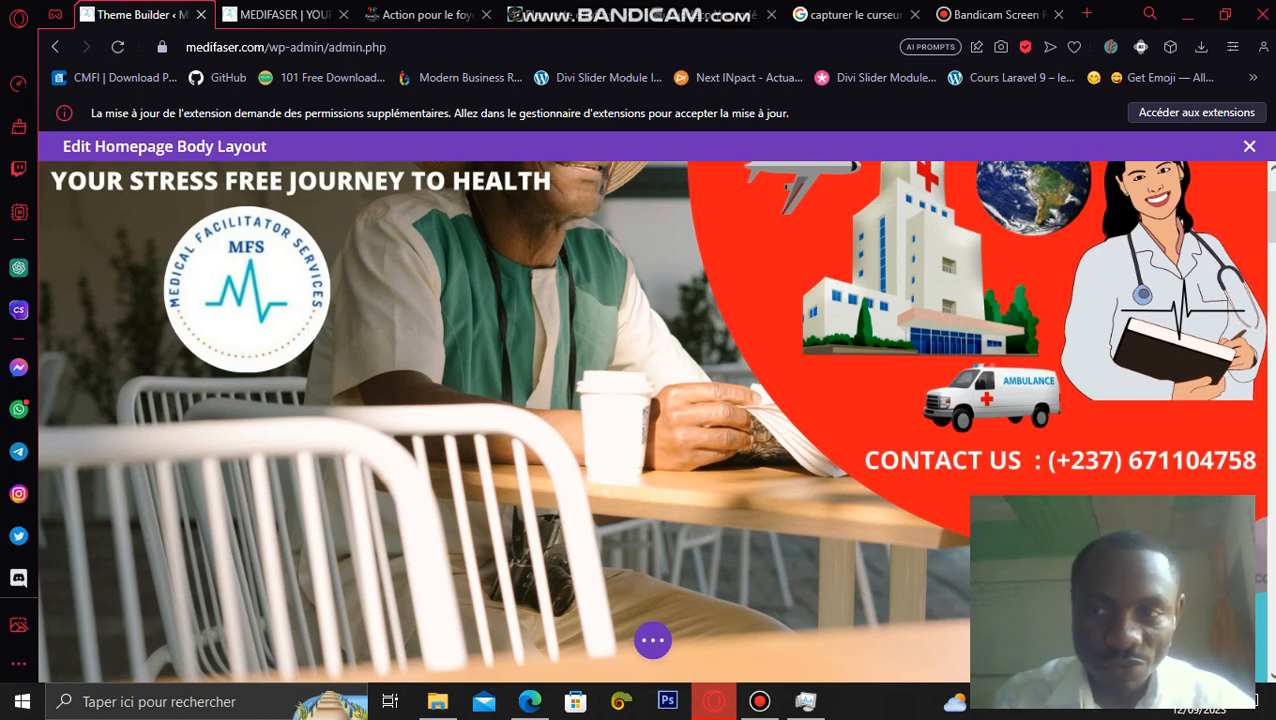
scroll(652, 420, up, 2)
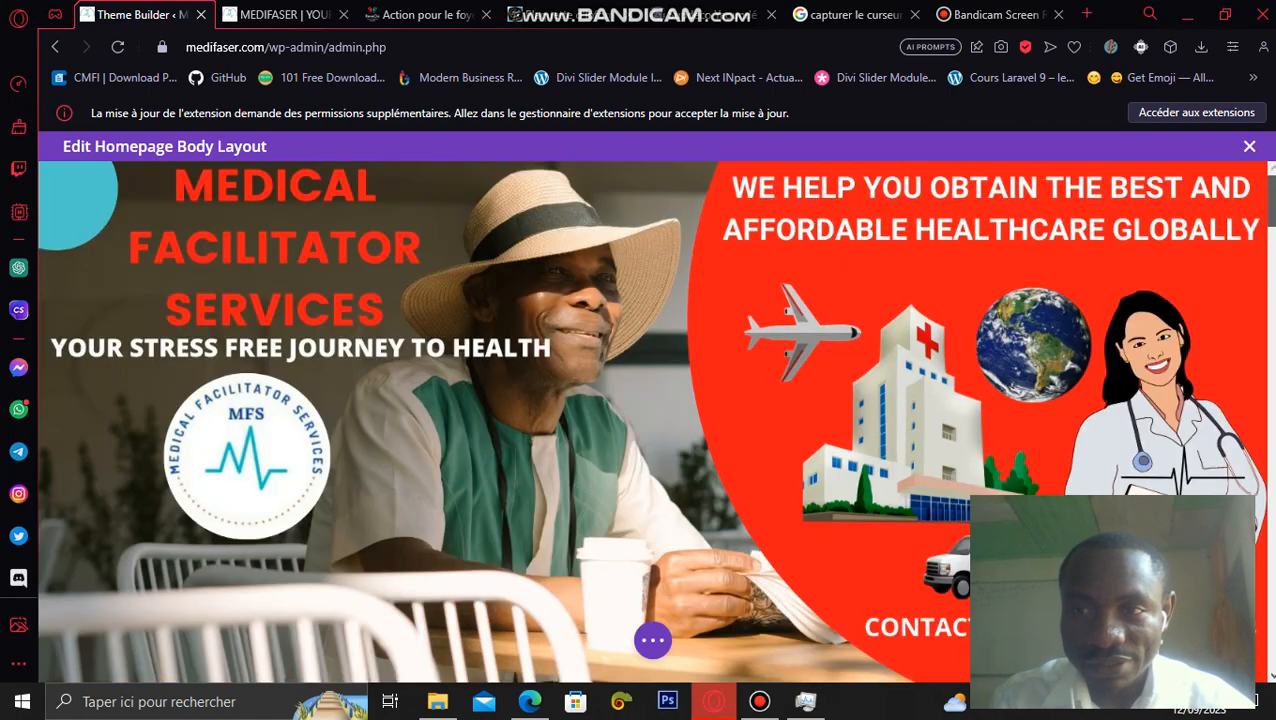
scroll(652, 420, down, 10)
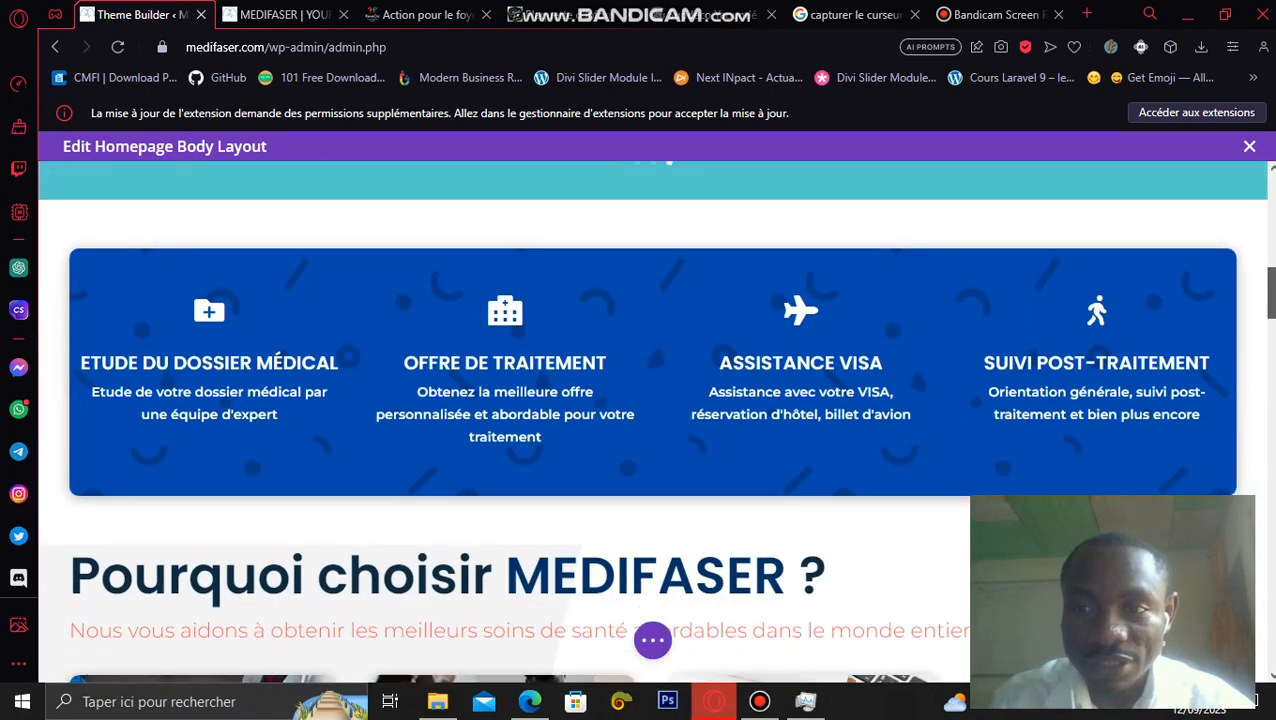
scroll(652, 420, down, 2)
scroll(640, 420, down, 8)
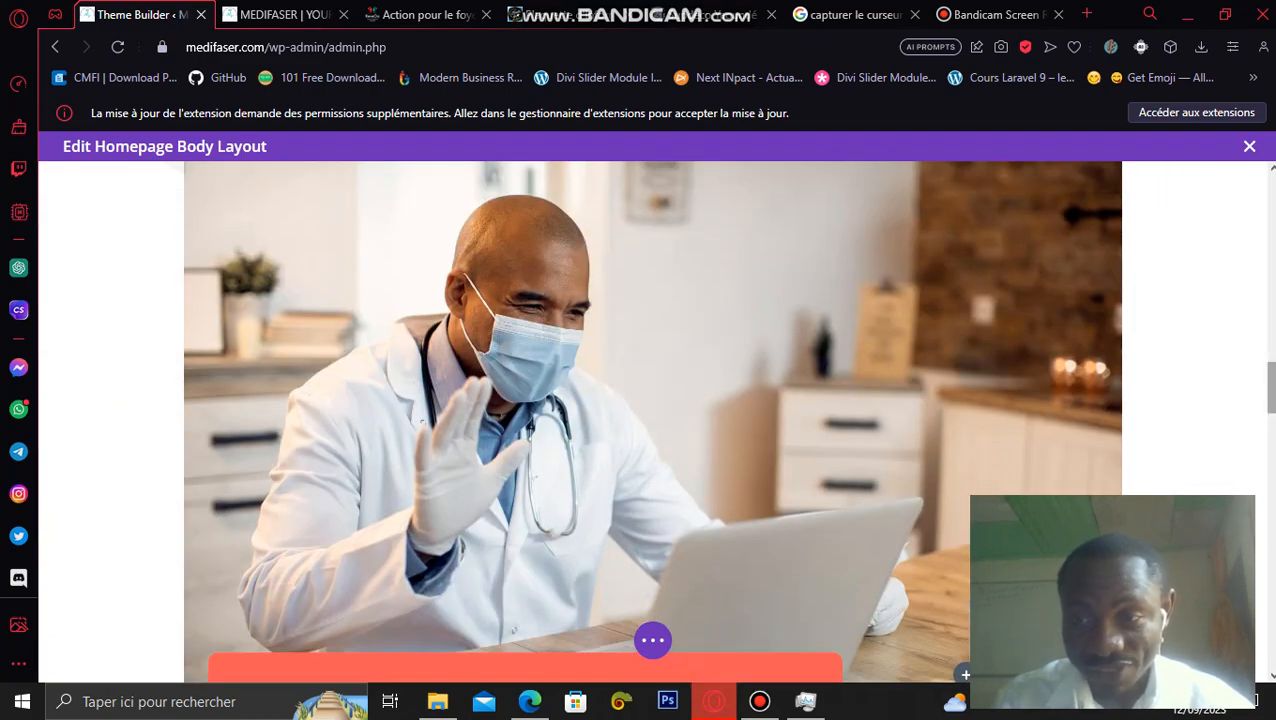
scroll(652, 420, up, 15)
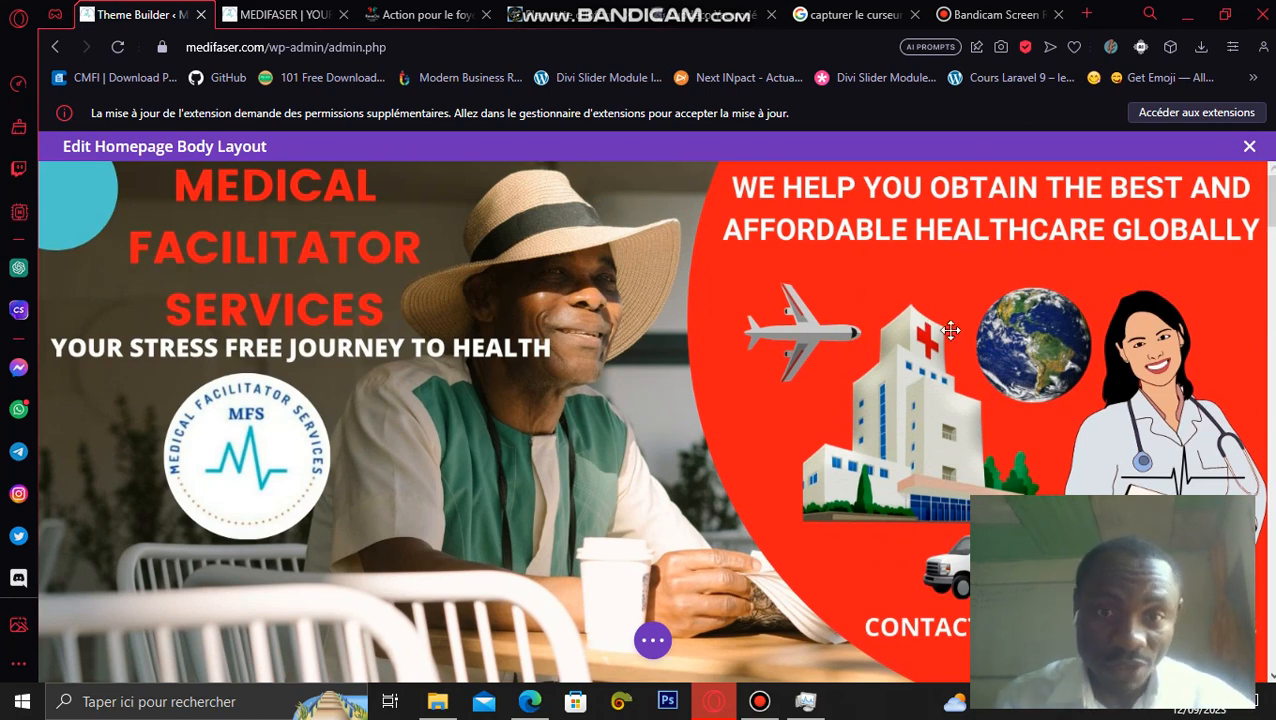
click(266, 15)
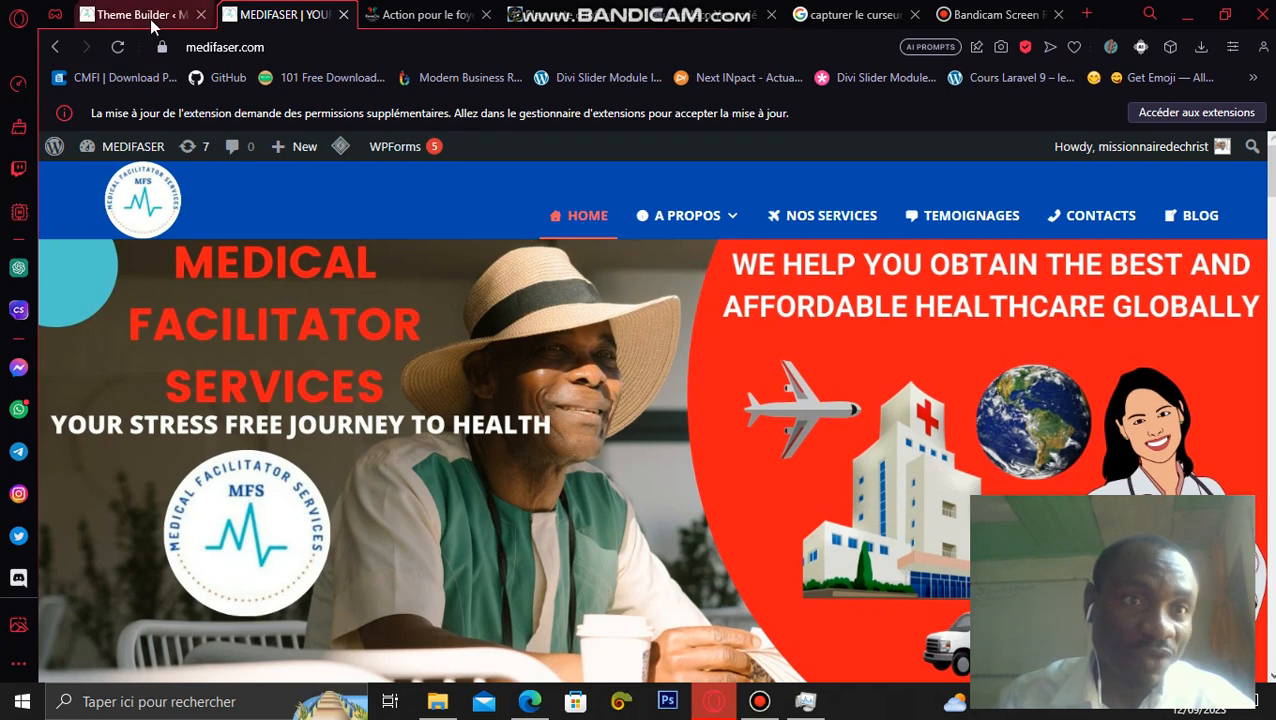
- Delete the Medical Facilitator Services banner section from the homepage body layout and expand the builder's page controls
click(152, 24)
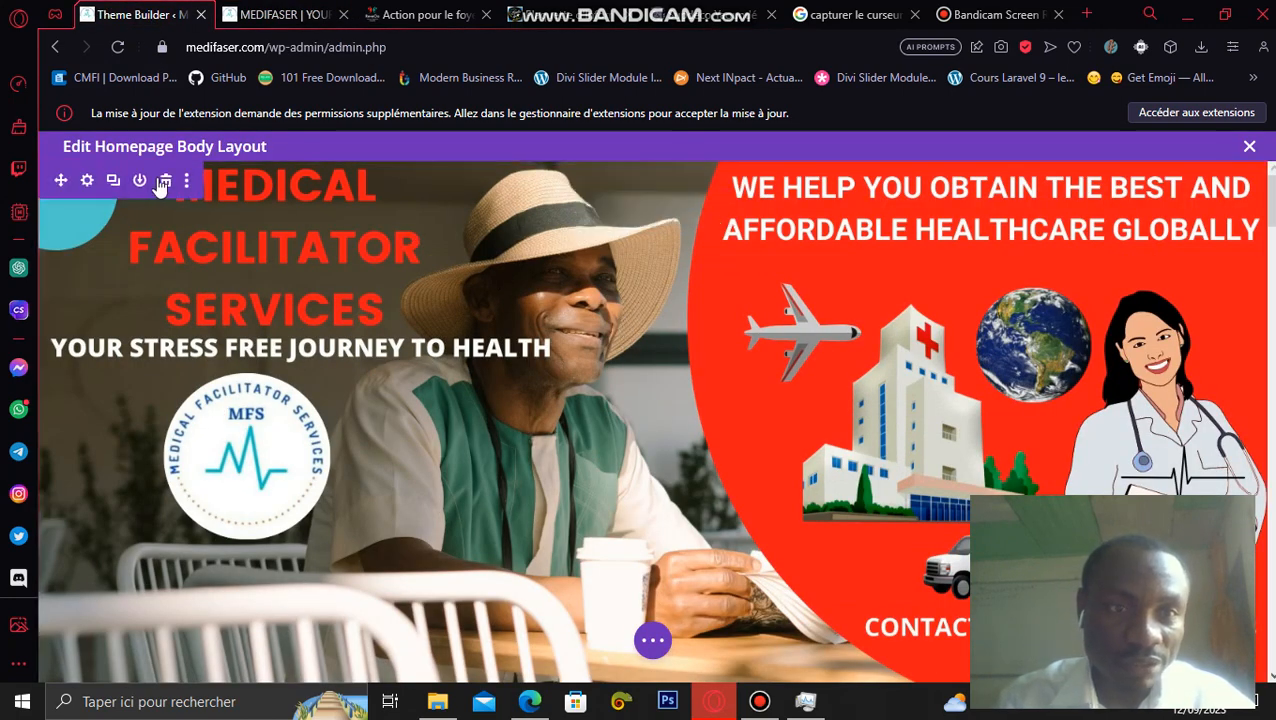
click(166, 184)
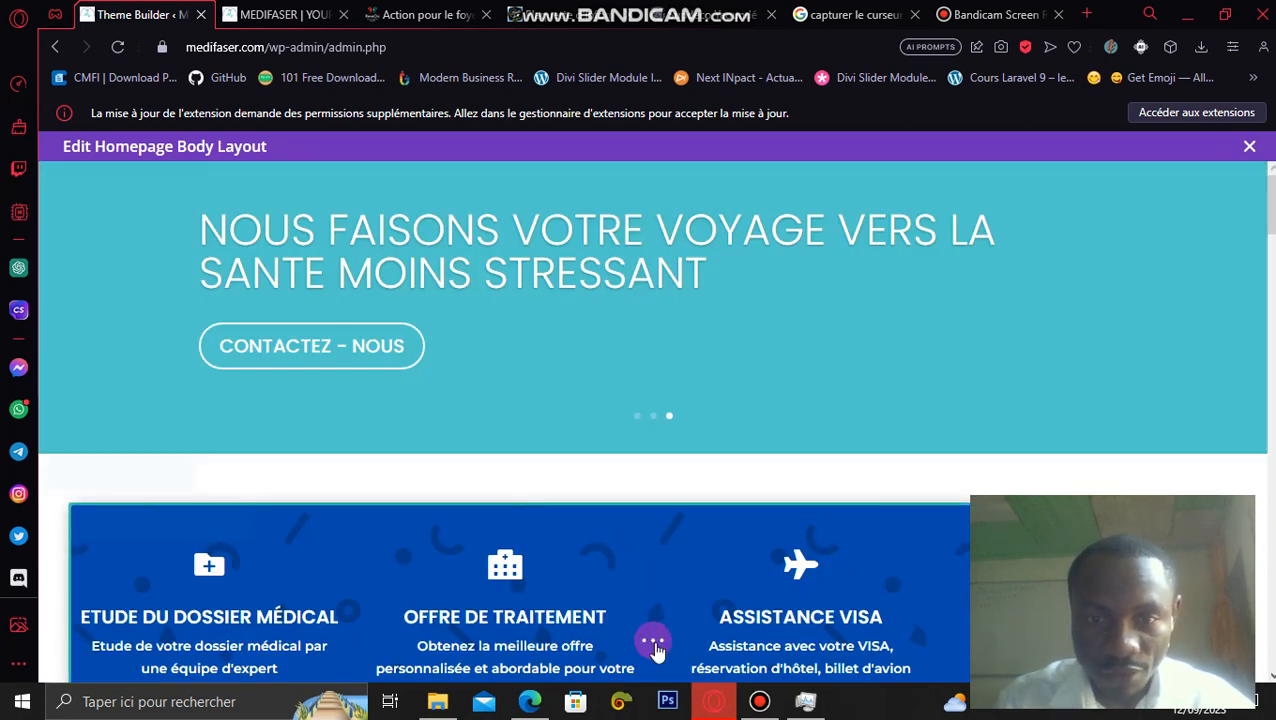
click(654, 642)
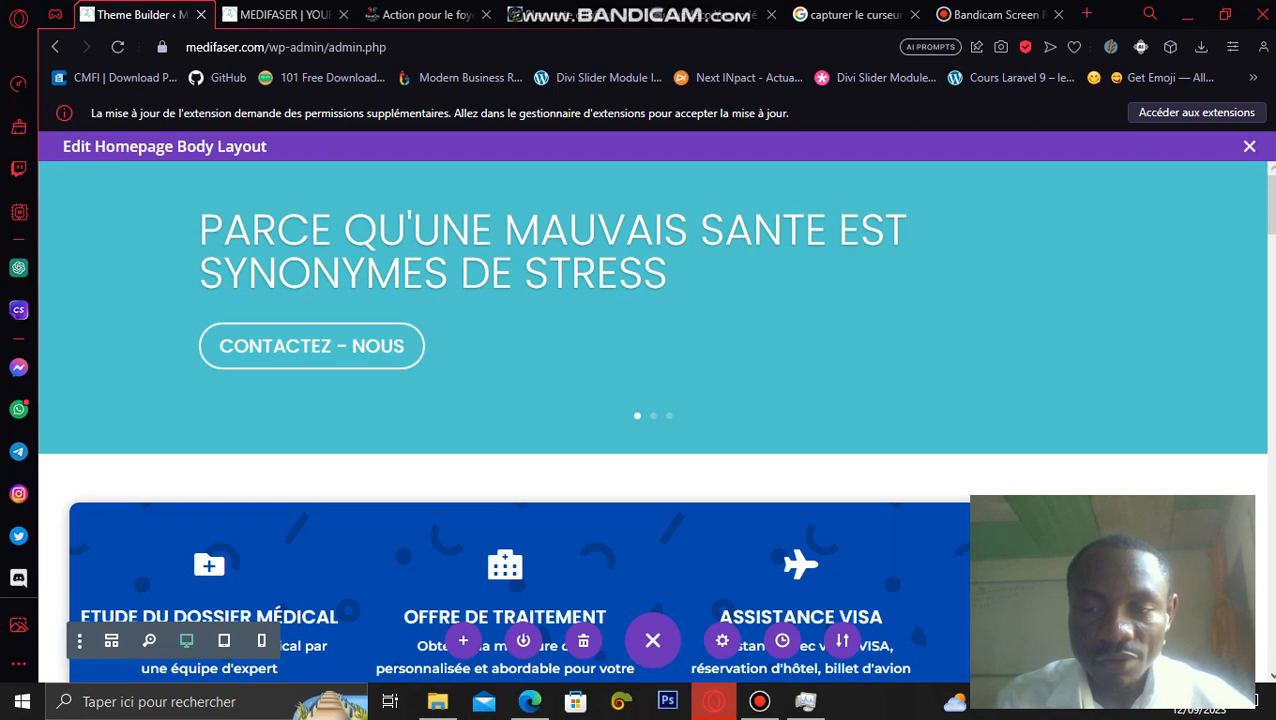
- Compare the live homepage with the edited layout to check the removal of the banner section
click(282, 15)
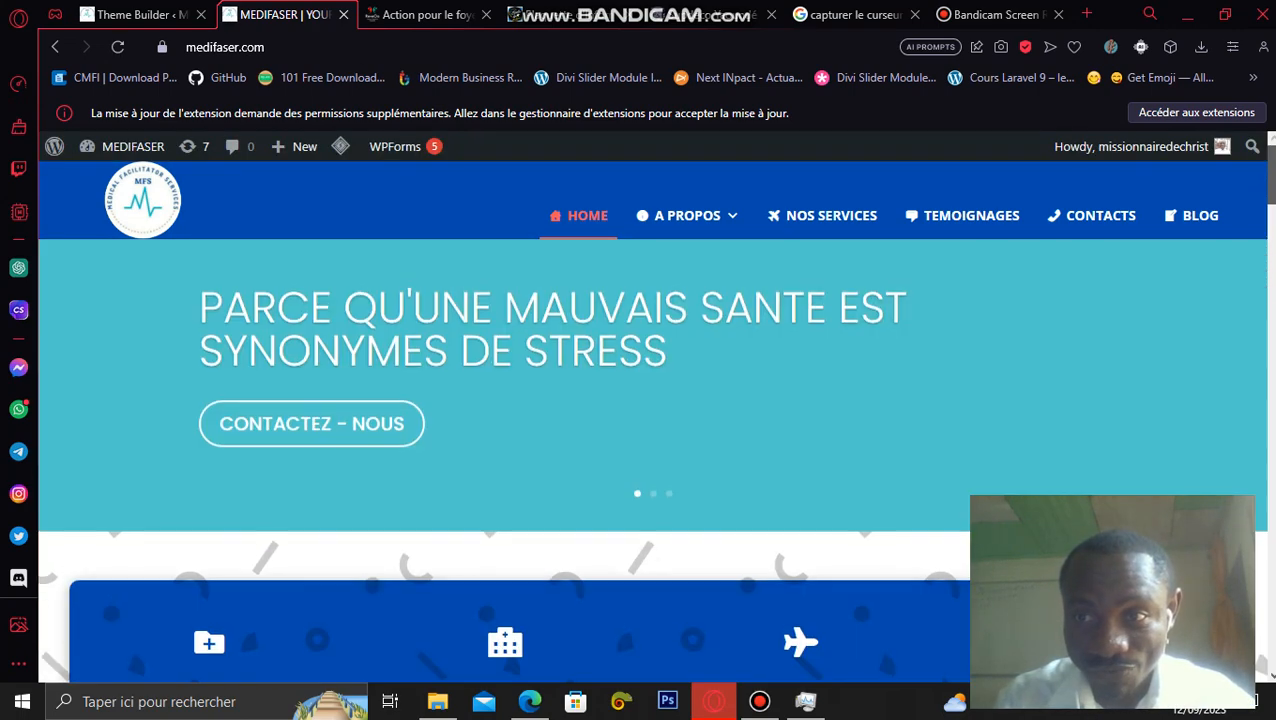
click(129, 15)
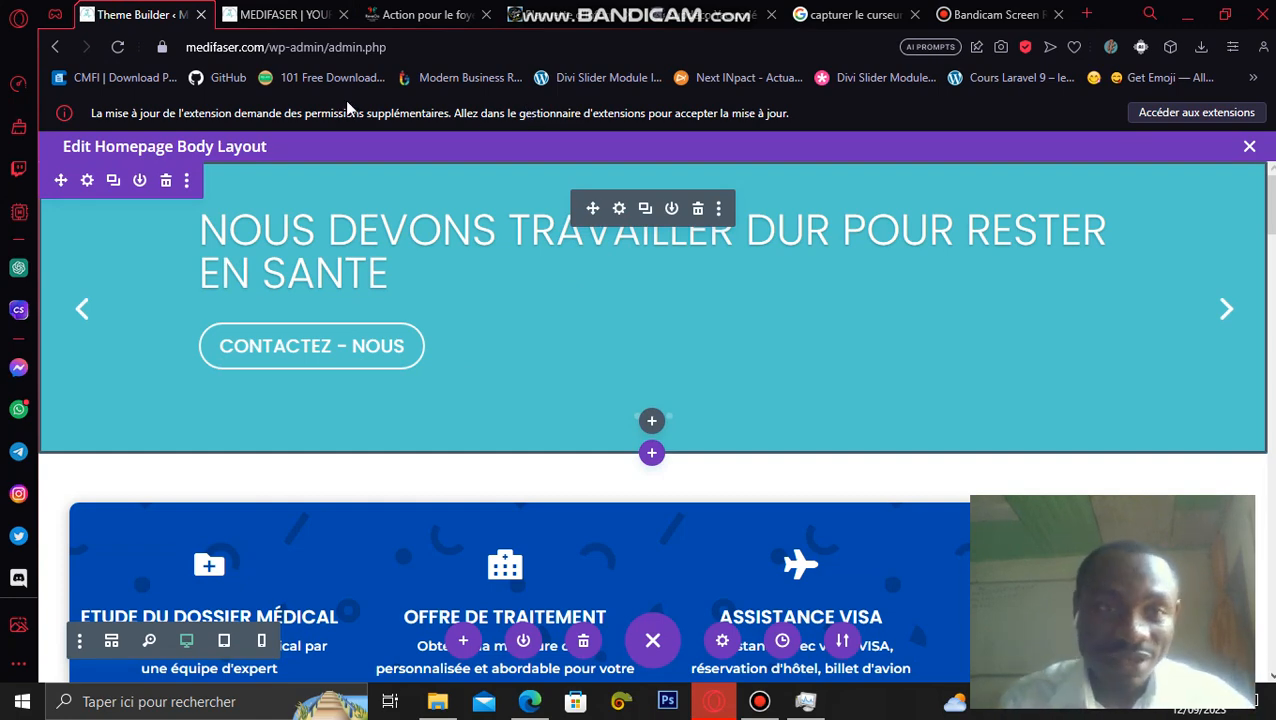
click(277, 17)
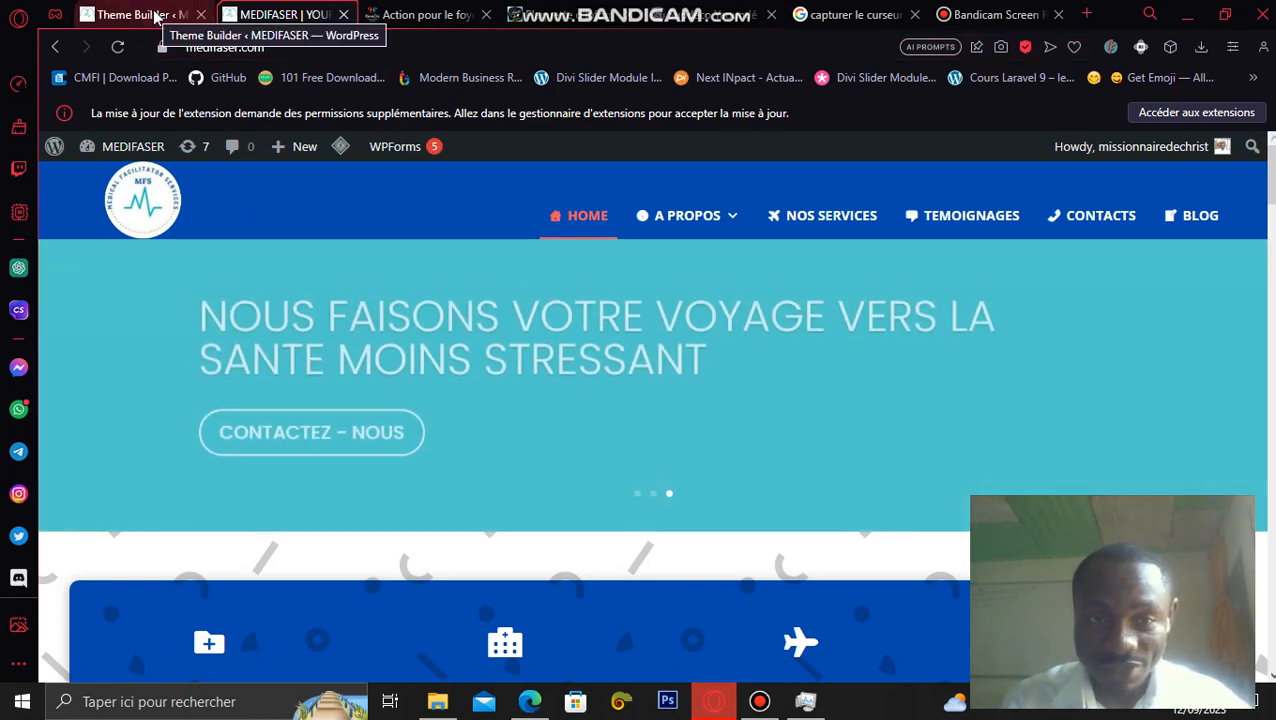
click(157, 16)
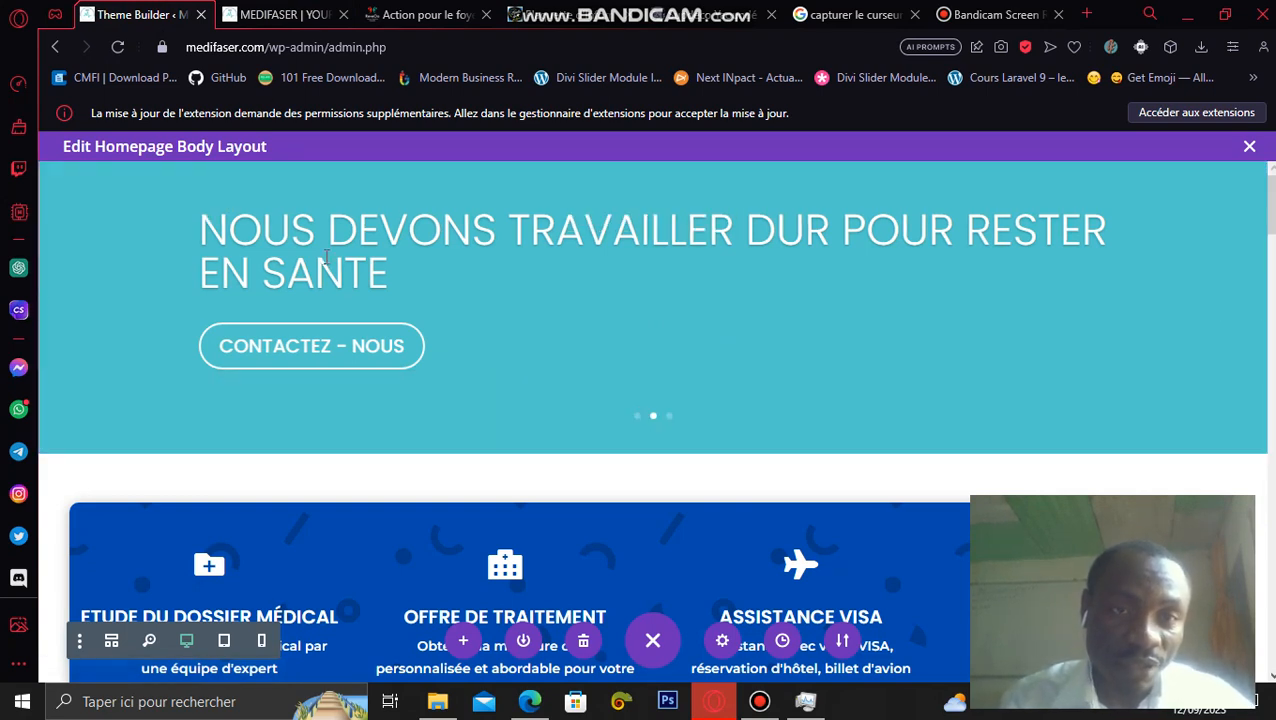
click(265, 15)
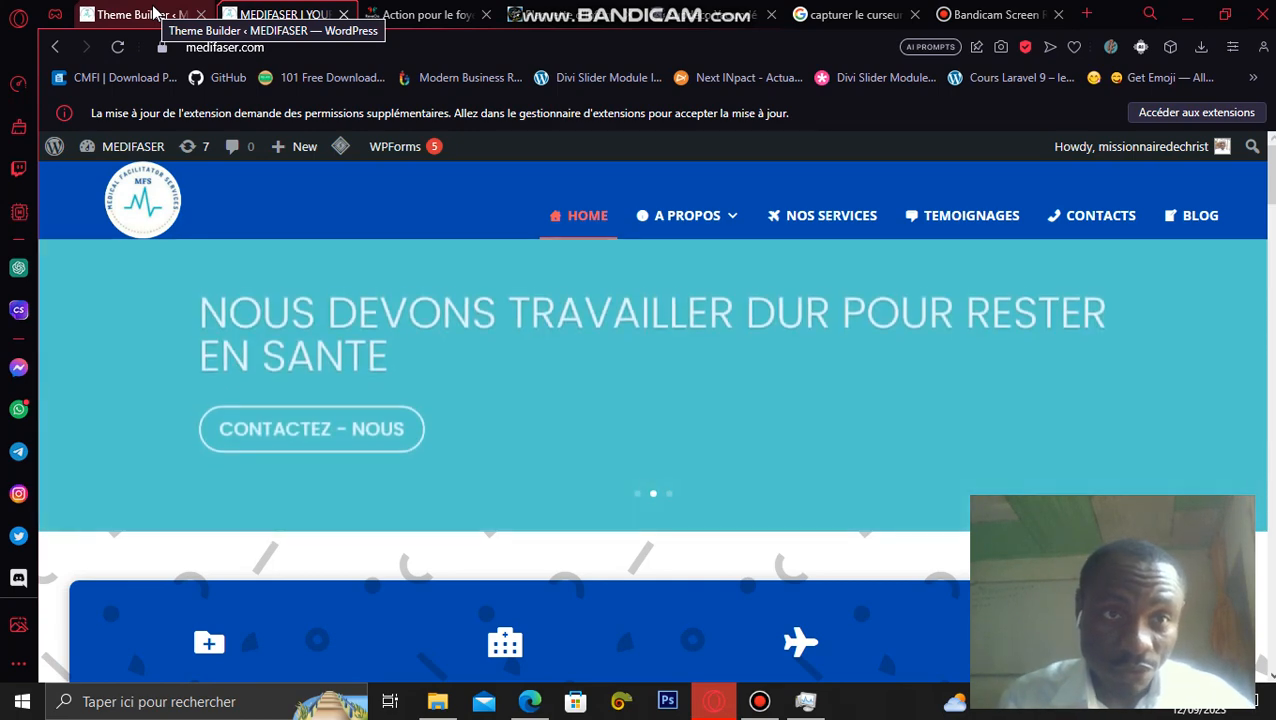
click(152, 12)
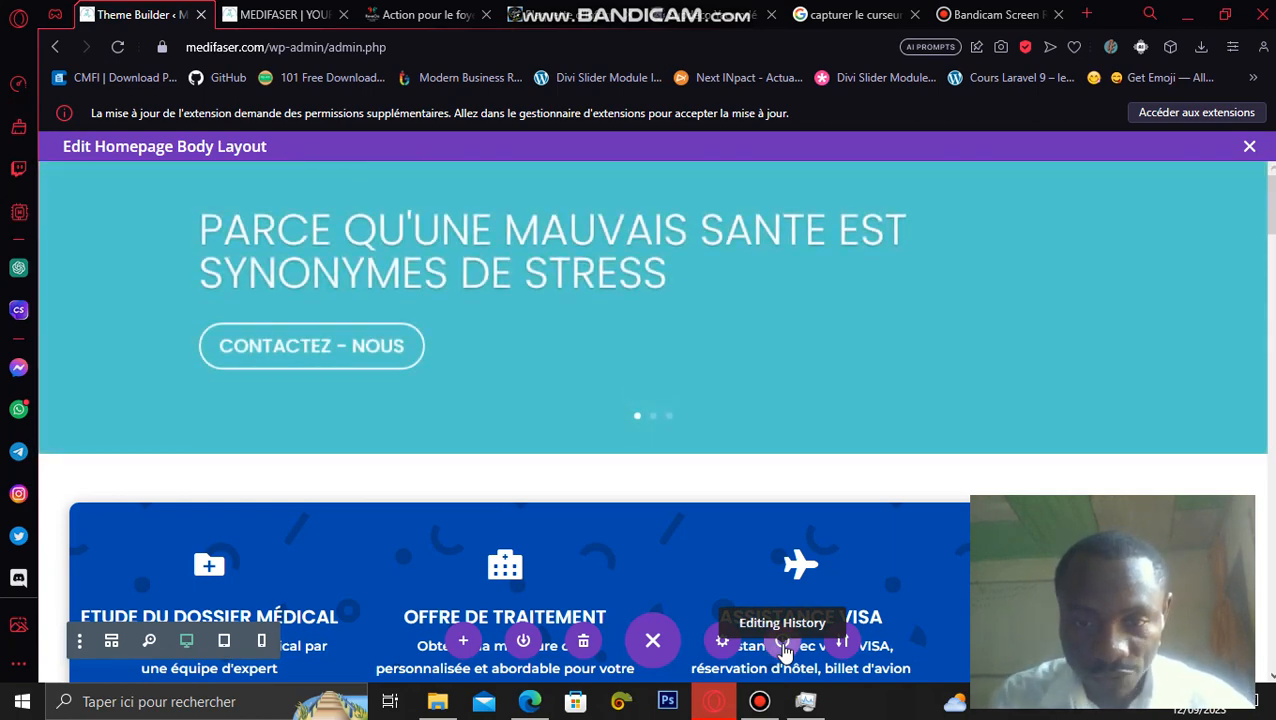
- Restore the homepage body layout to the Loaded Page state from the editing history
click(785, 645)
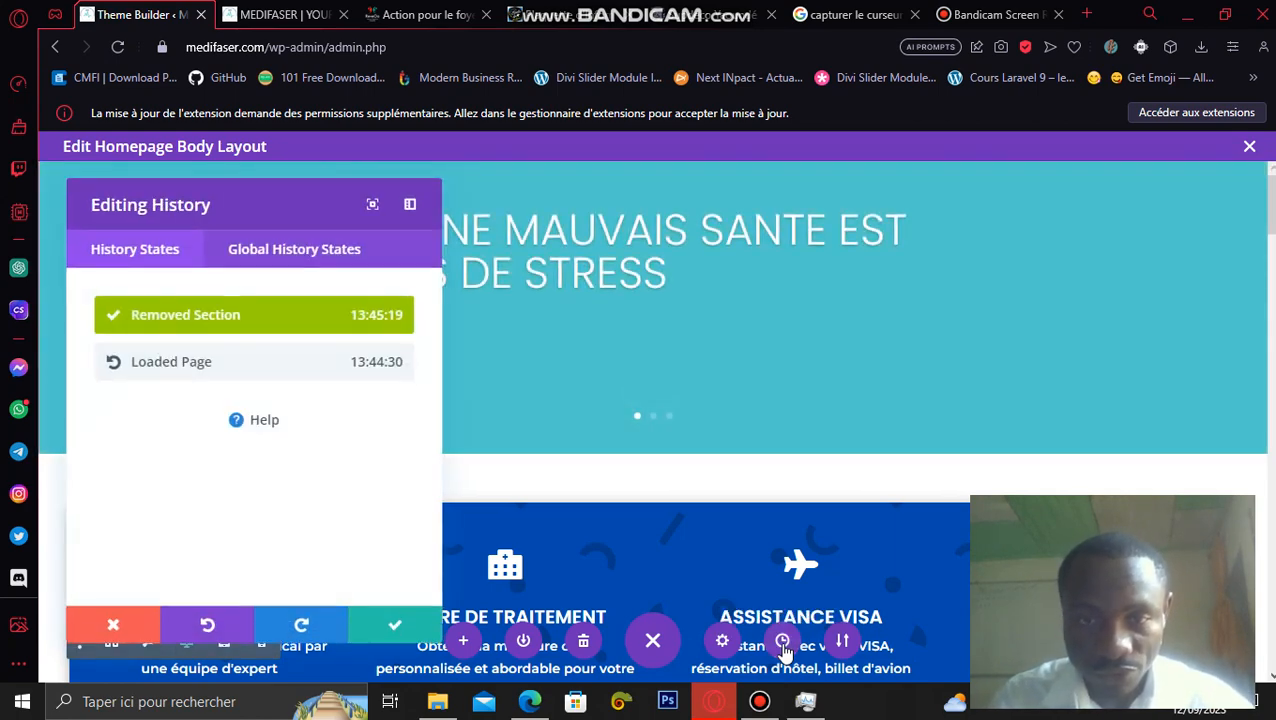
click(197, 364)
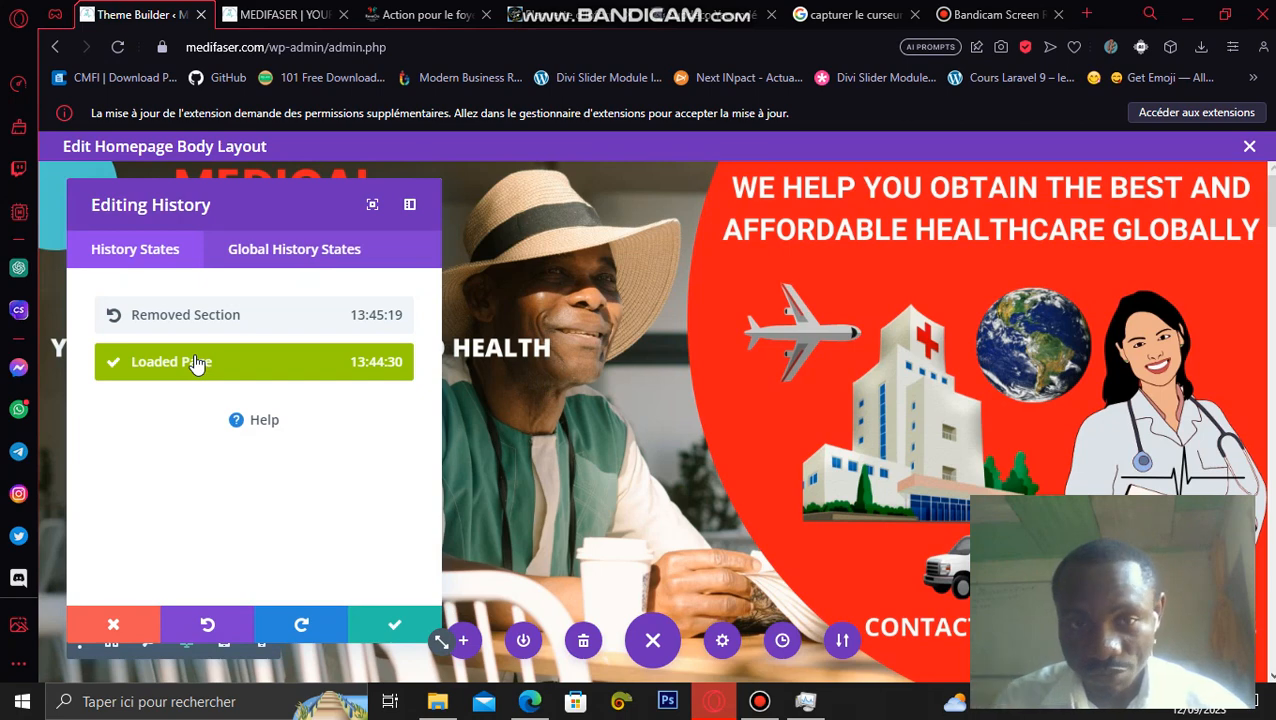
click(392, 626)
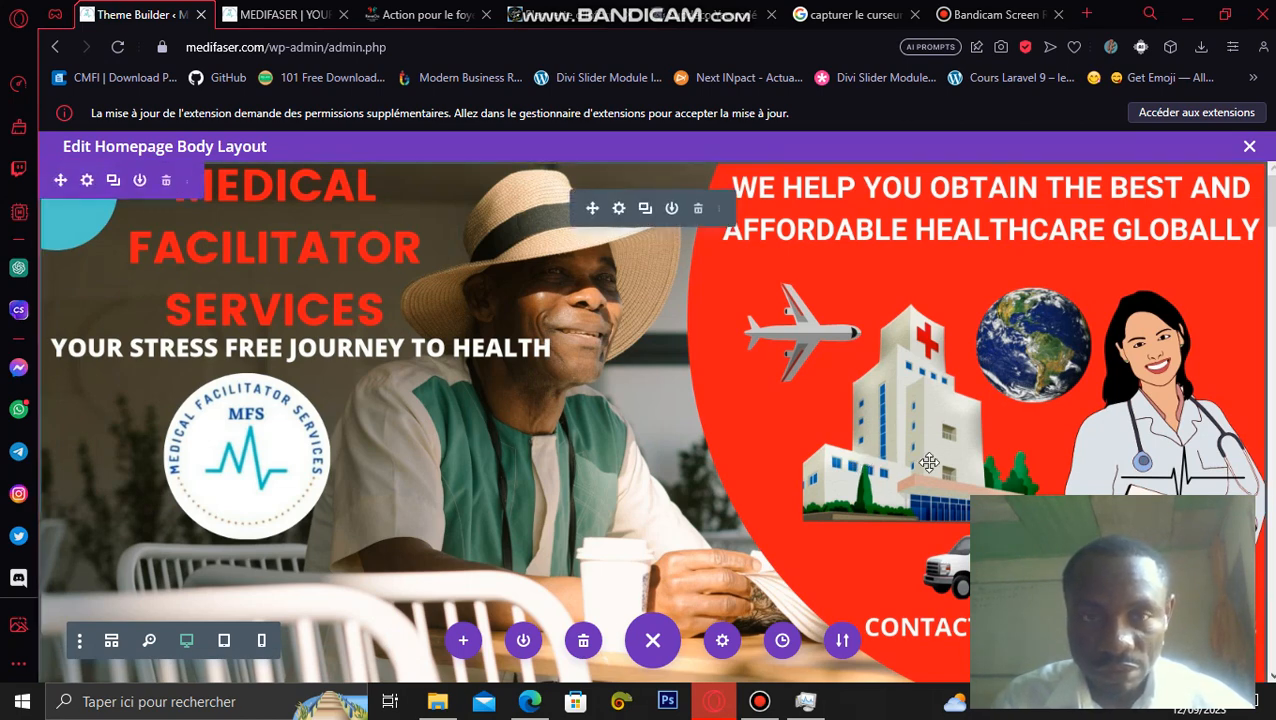
- Reload the live medifaser.com homepage and check its banner, slider and services sections
click(270, 14)
click(275, 47)
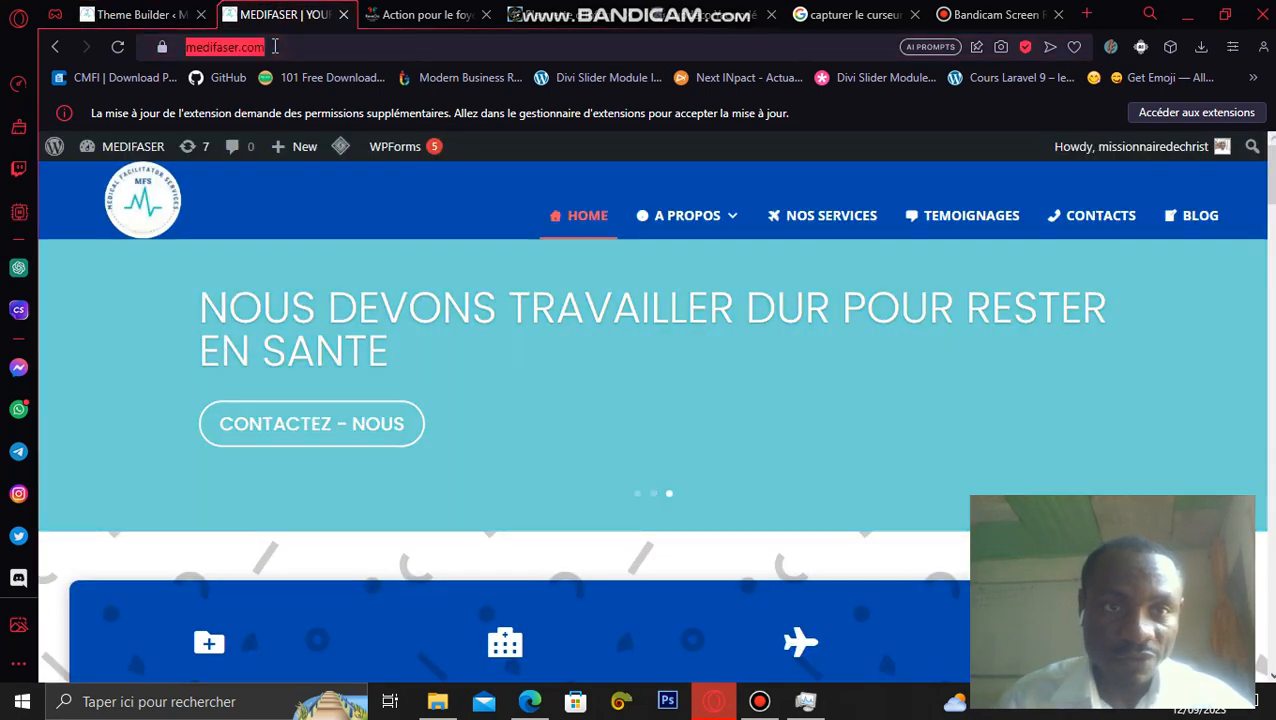
key(Return)
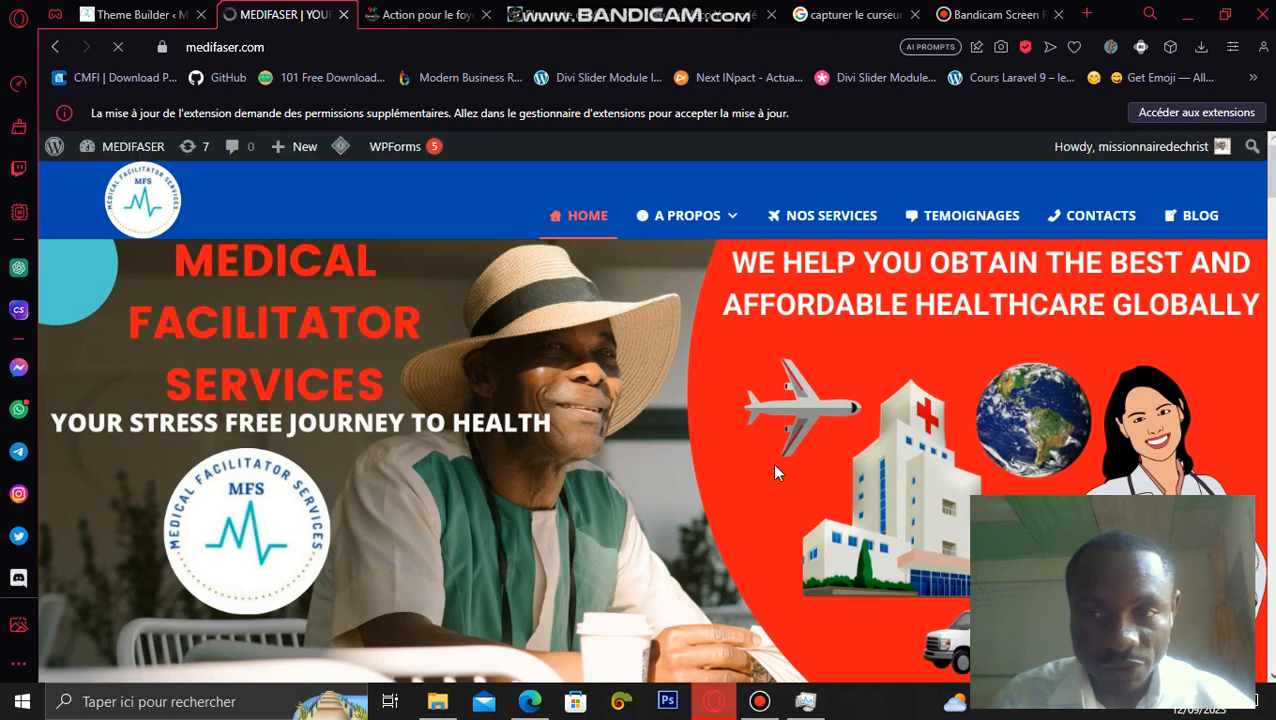
scroll(650, 460, down, 6)
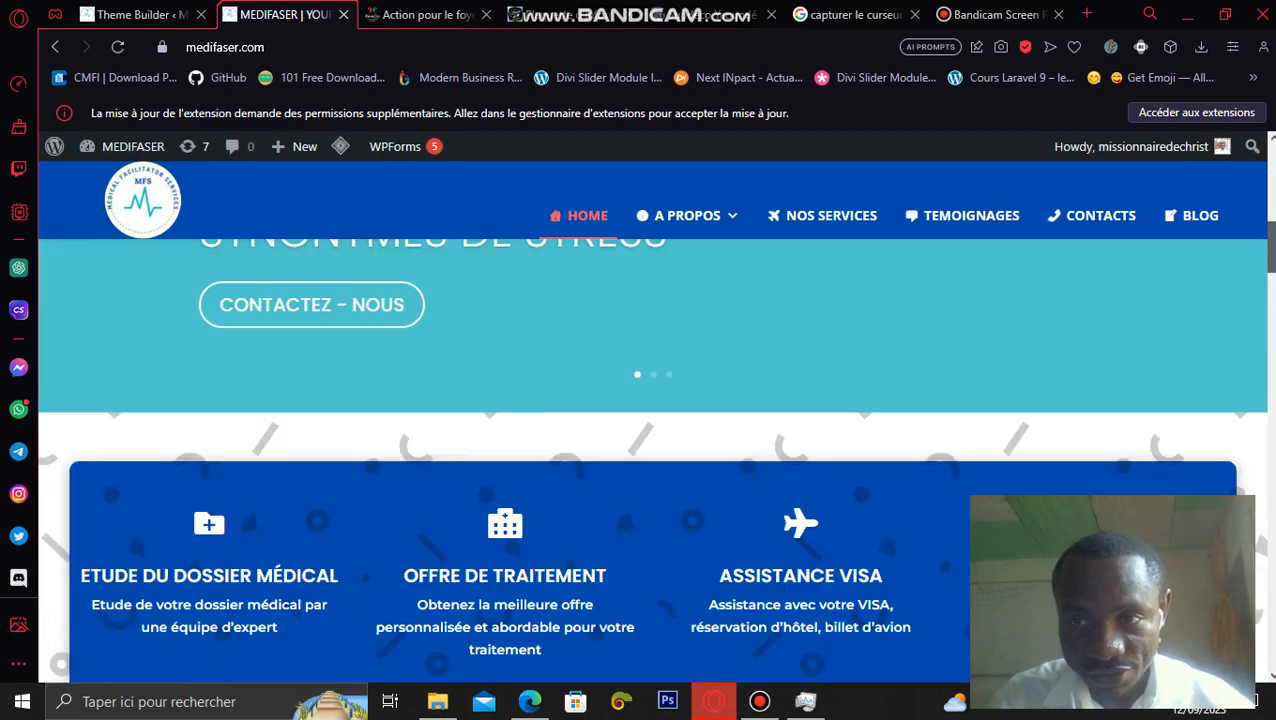
scroll(650, 450, up, 6)
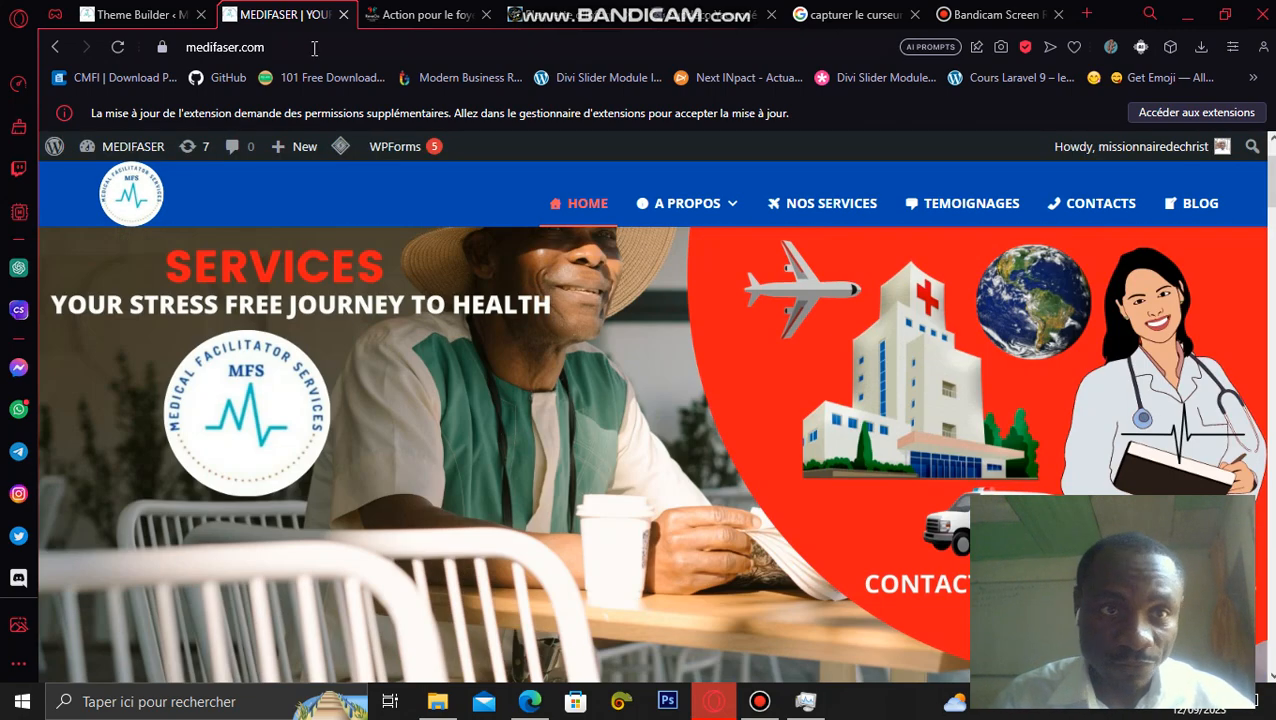
- Return to the homepage body layout in the Theme Builder and open module insertion below the ASSISTANCE VISA blurb in the services row
click(118, 14)
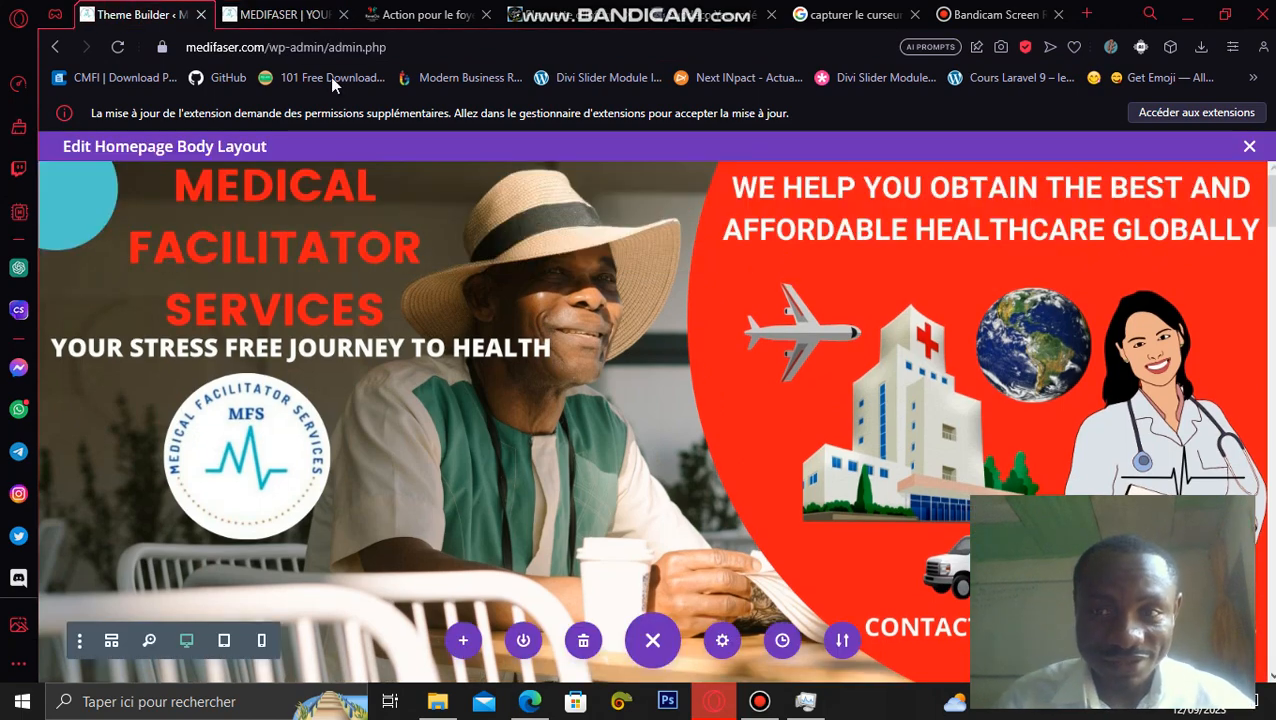
mouse_move(1272, 207)
mouse_down()
mouse_move(1272, 297)
mouse_move(1272, 207)
mouse_move(1272, 270)
mouse_up()
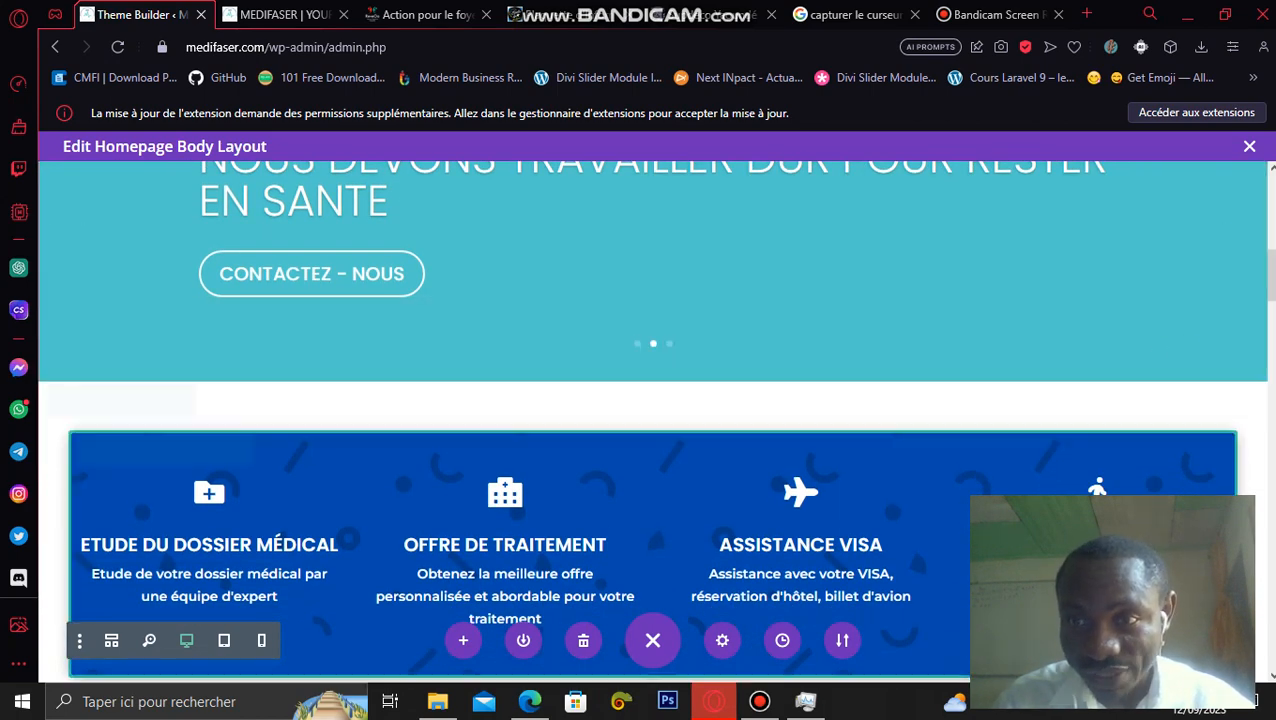
drag(1266, 307, 1266, 336)
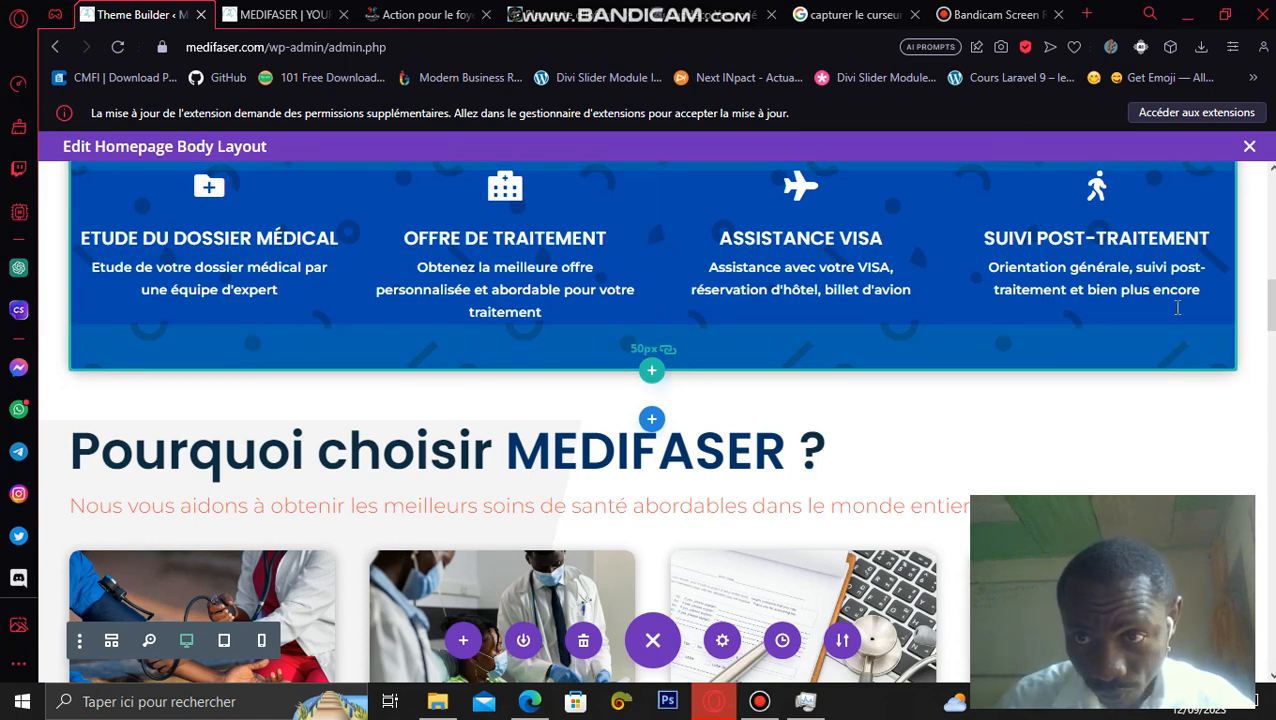
scroll(1265, 314, up, 5)
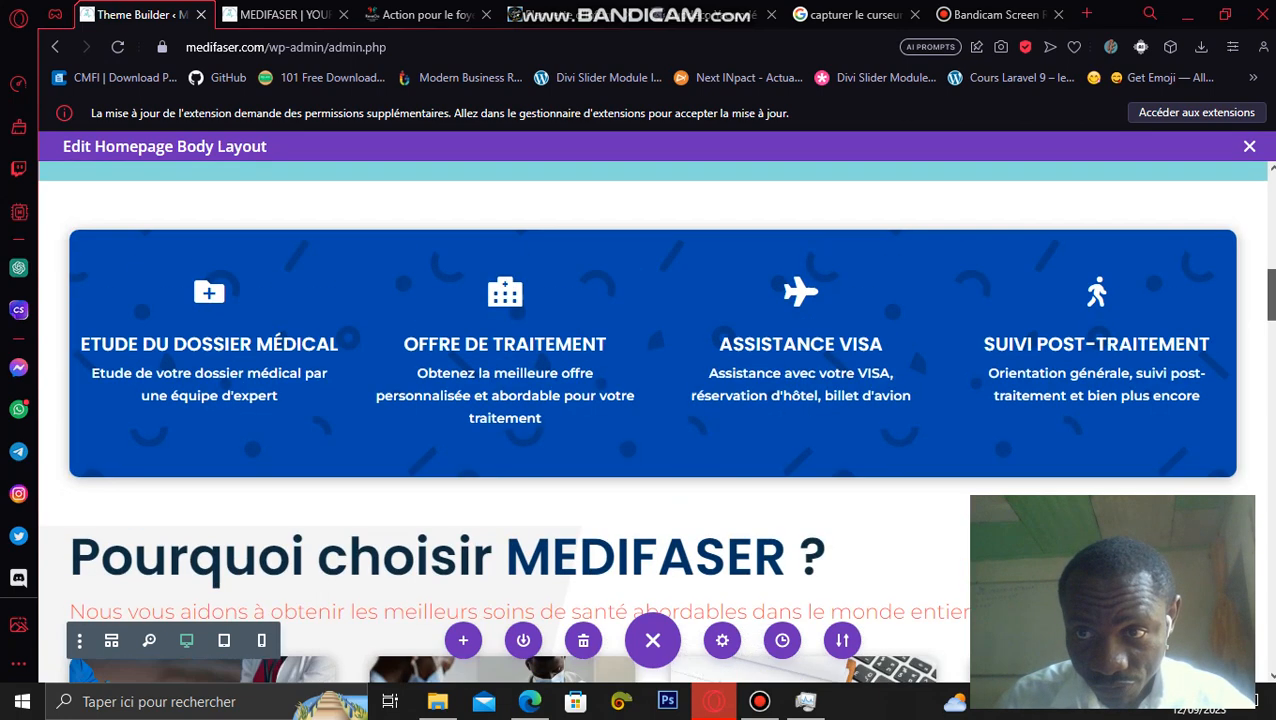
scroll(1240, 299, down, 5)
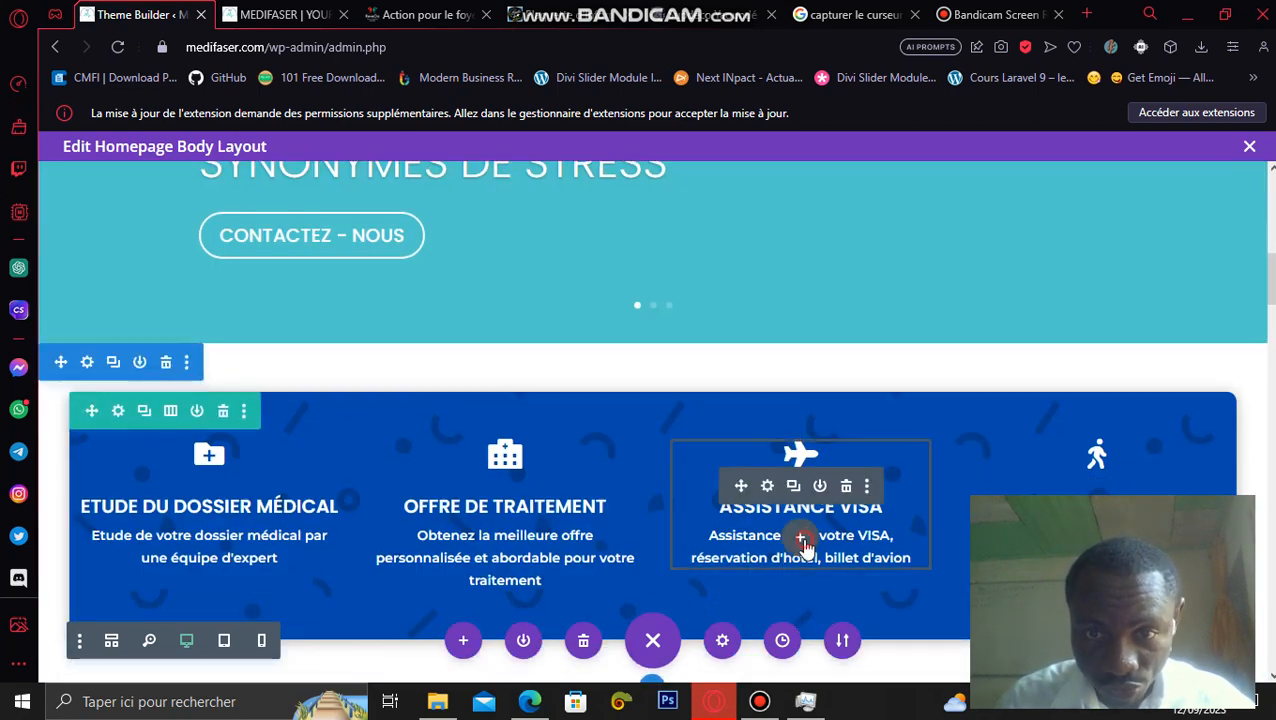
click(801, 540)
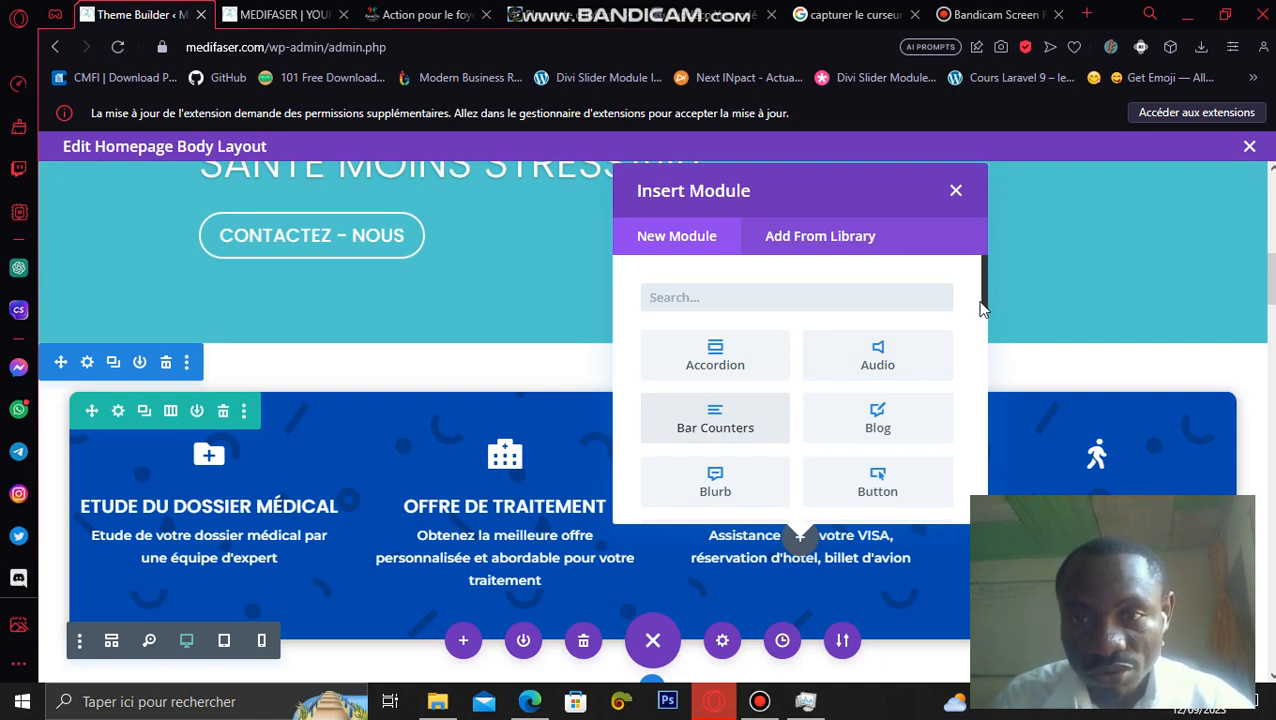
- Examine the full list of new modules available for insertion, from Accordion to Video Slider, and return to its beginning
drag(983, 298, 985, 315)
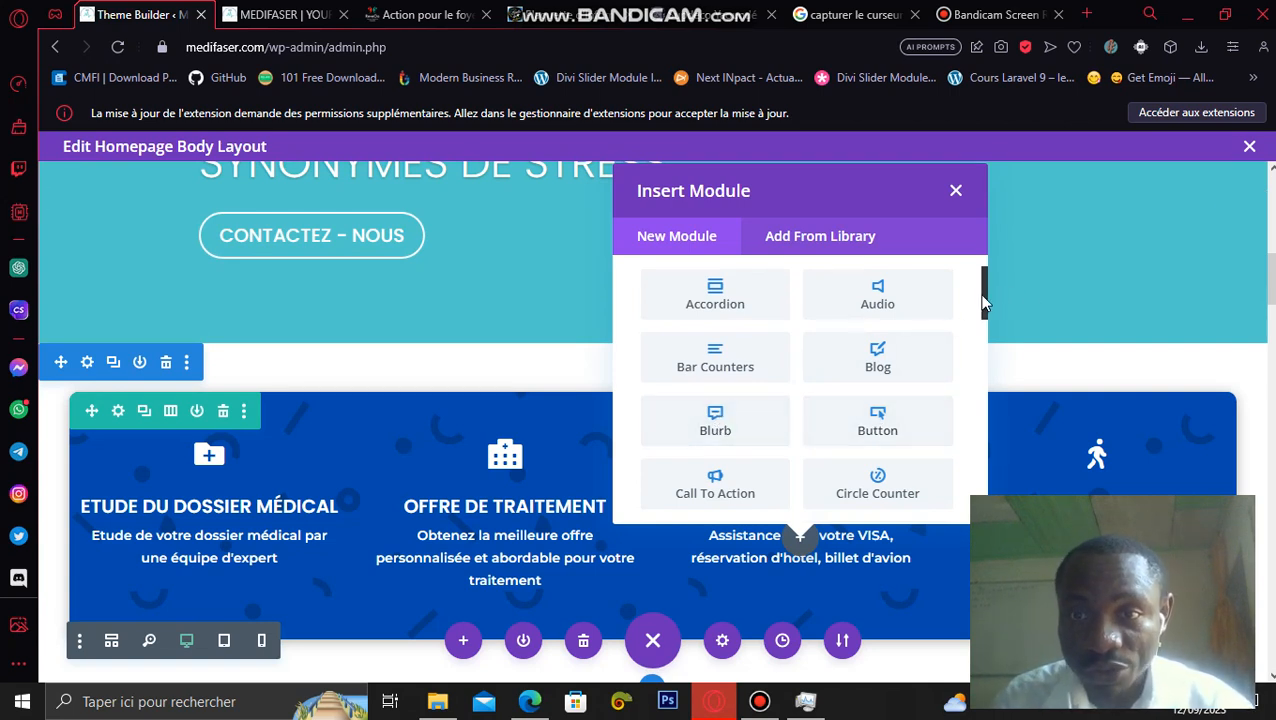
drag(980, 293, 980, 307)
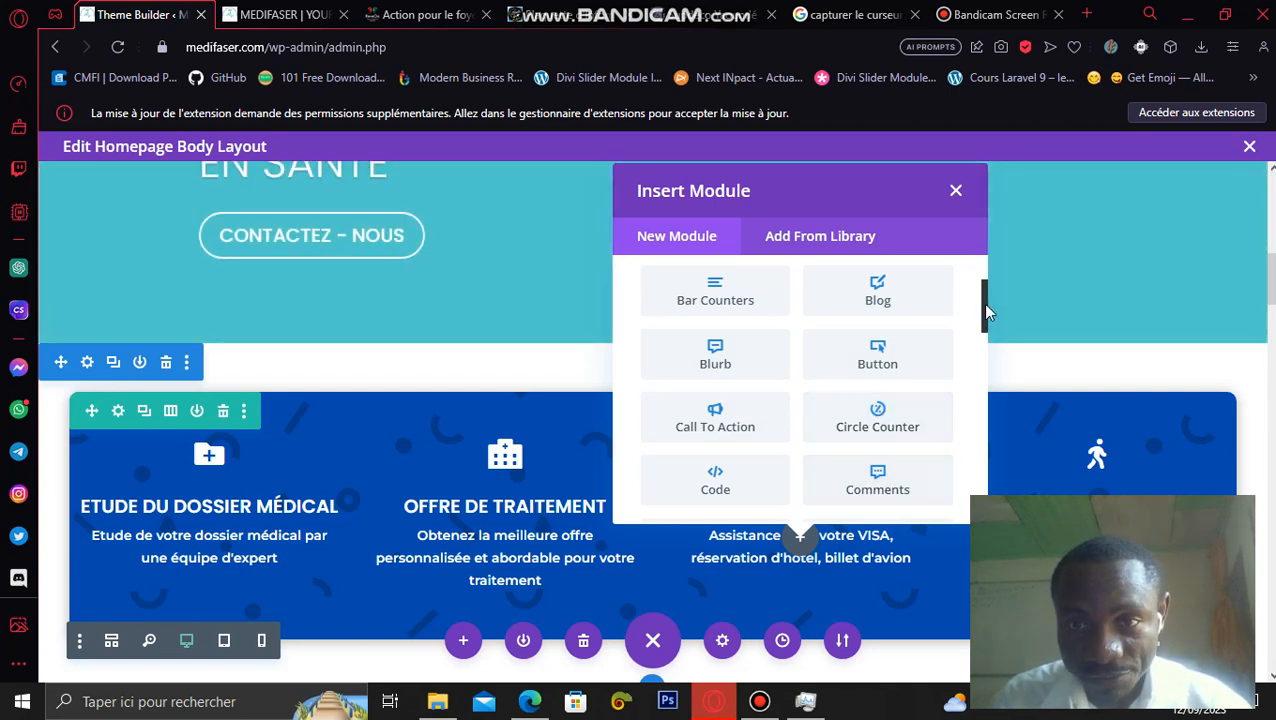
drag(982, 303, 981, 326)
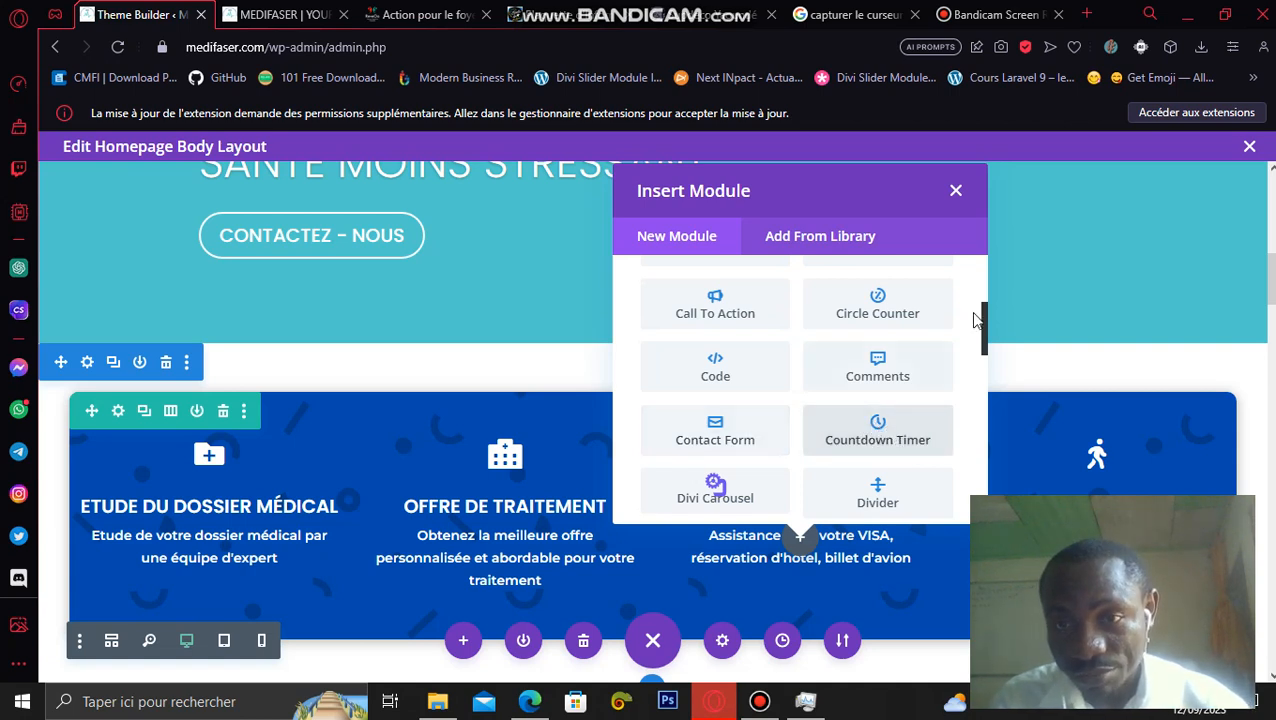
scroll(880, 380, down, 2)
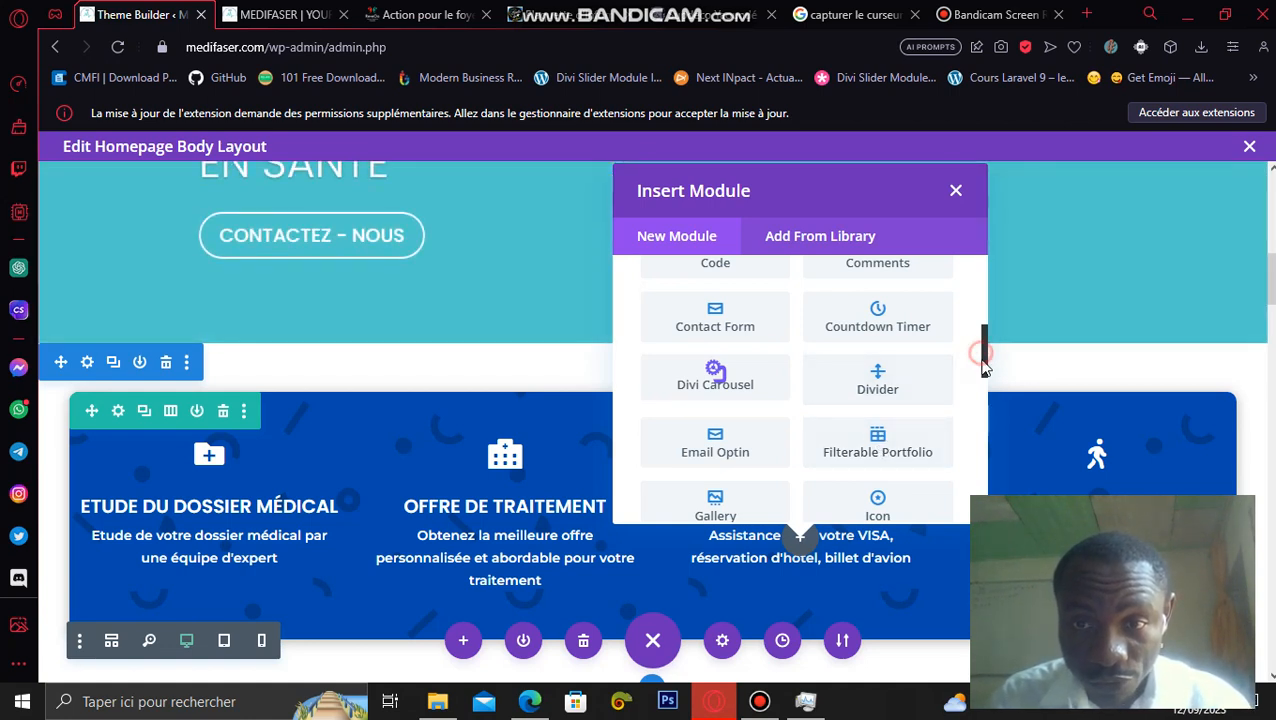
drag(983, 363, 986, 384)
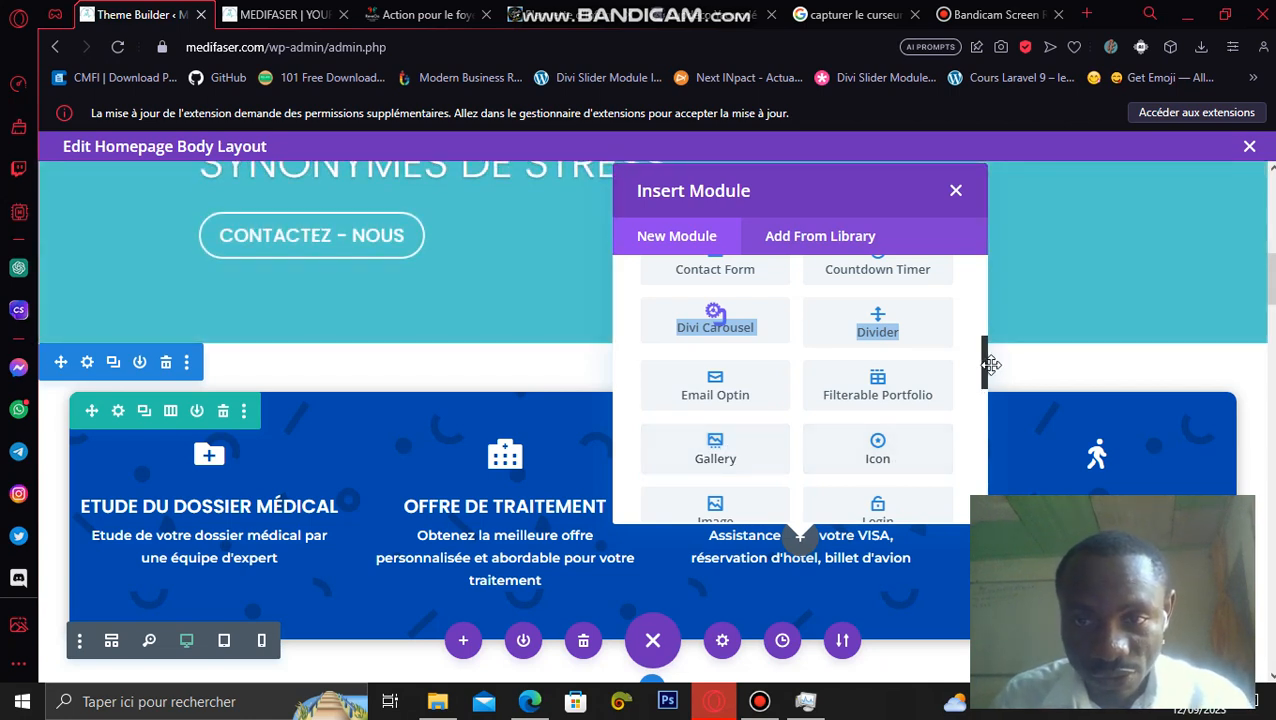
drag(985, 357, 983, 382)
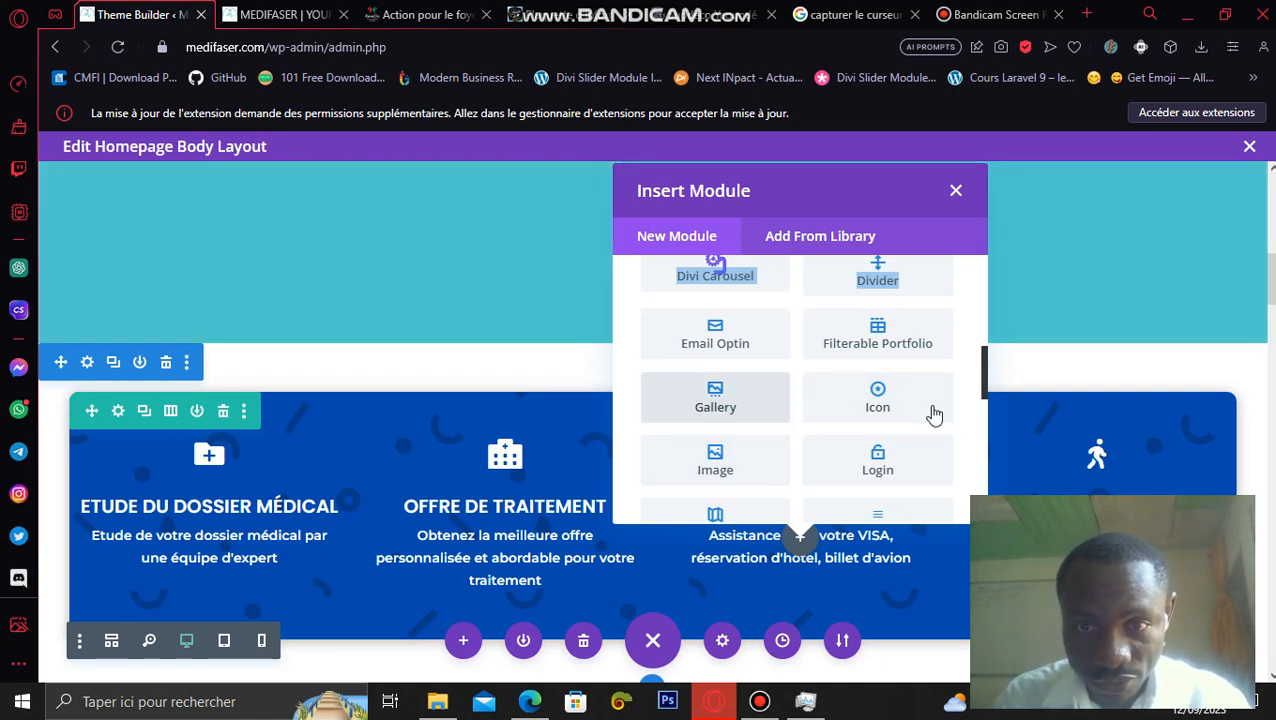
click(981, 372)
drag(981, 374, 980, 383)
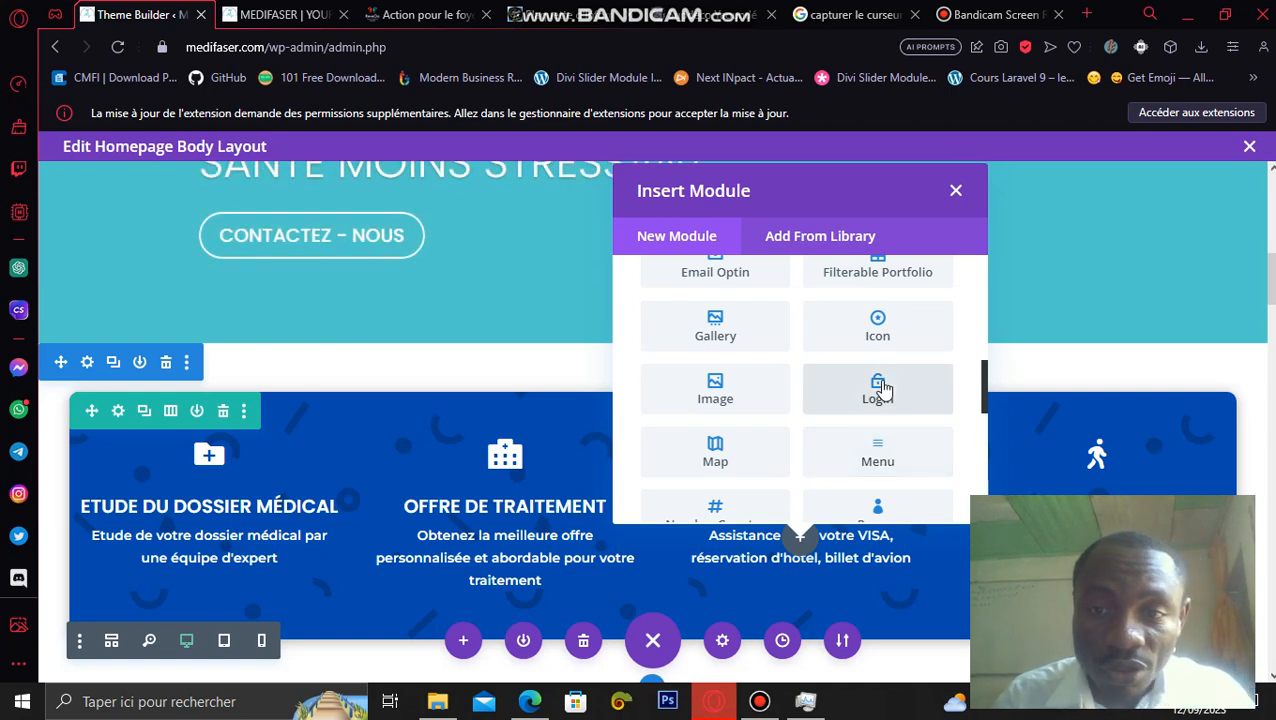
drag(984, 382, 984, 400)
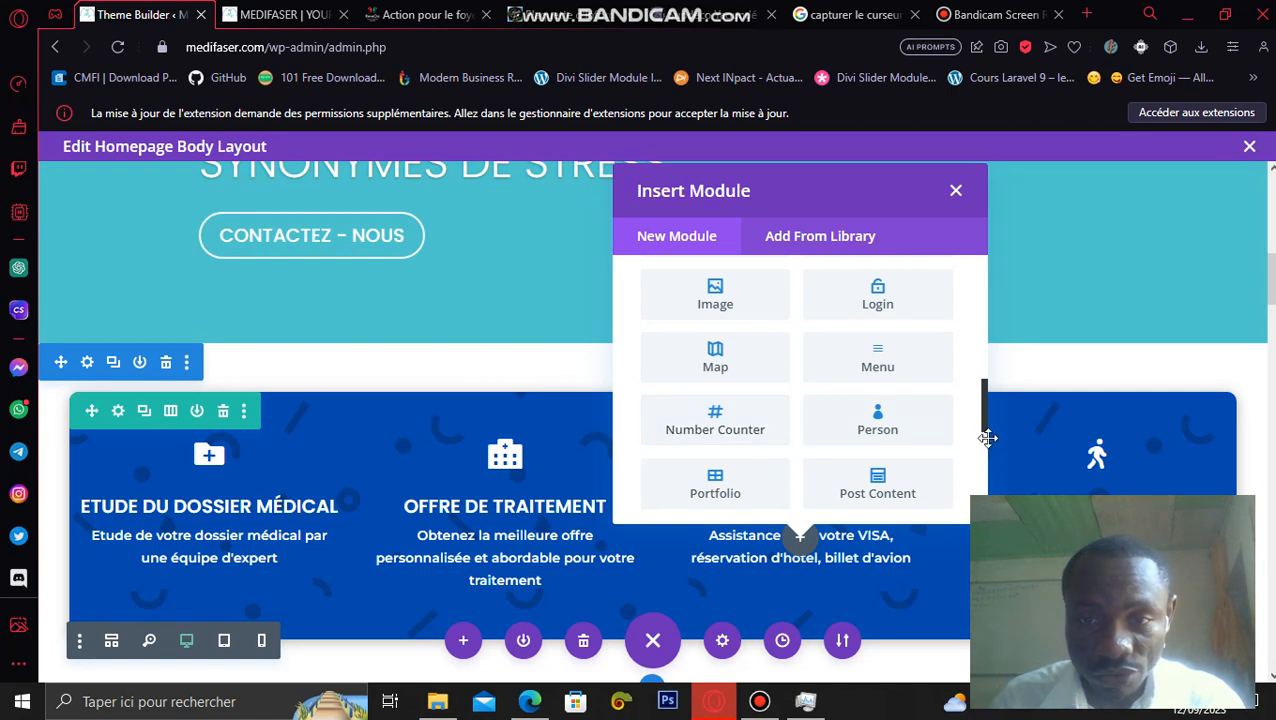
drag(980, 408, 982, 433)
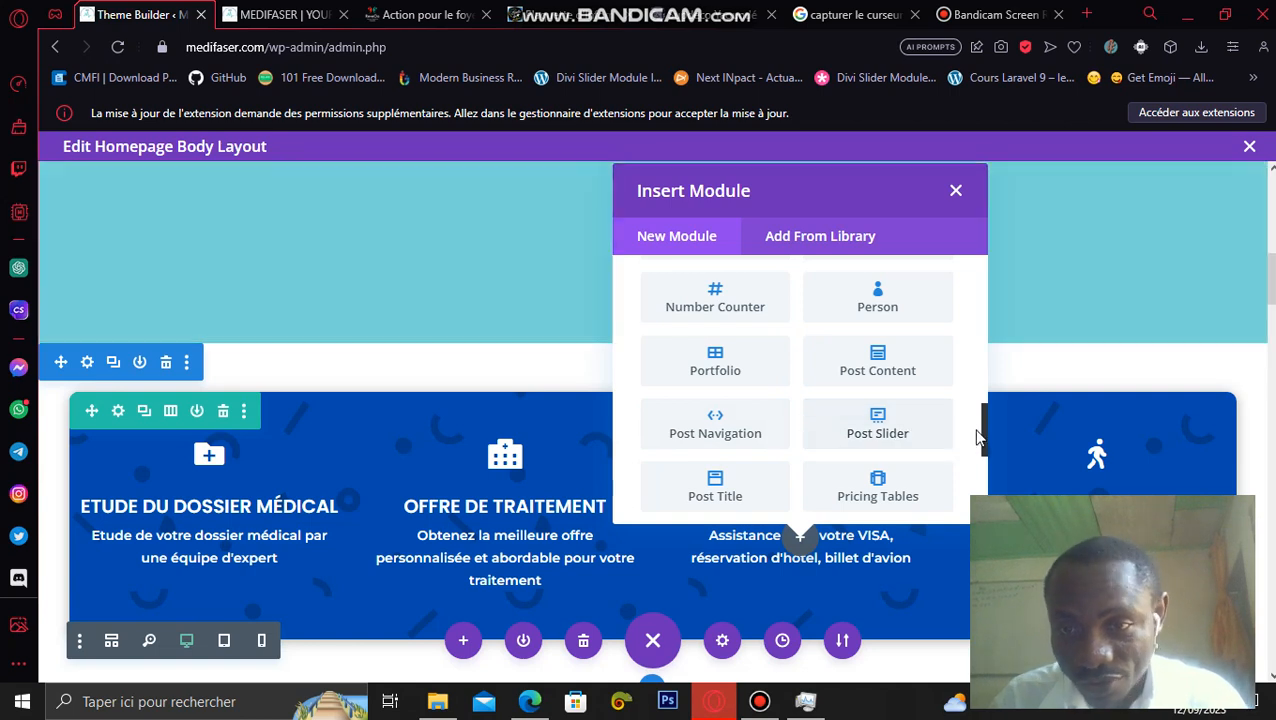
drag(980, 431, 983, 455)
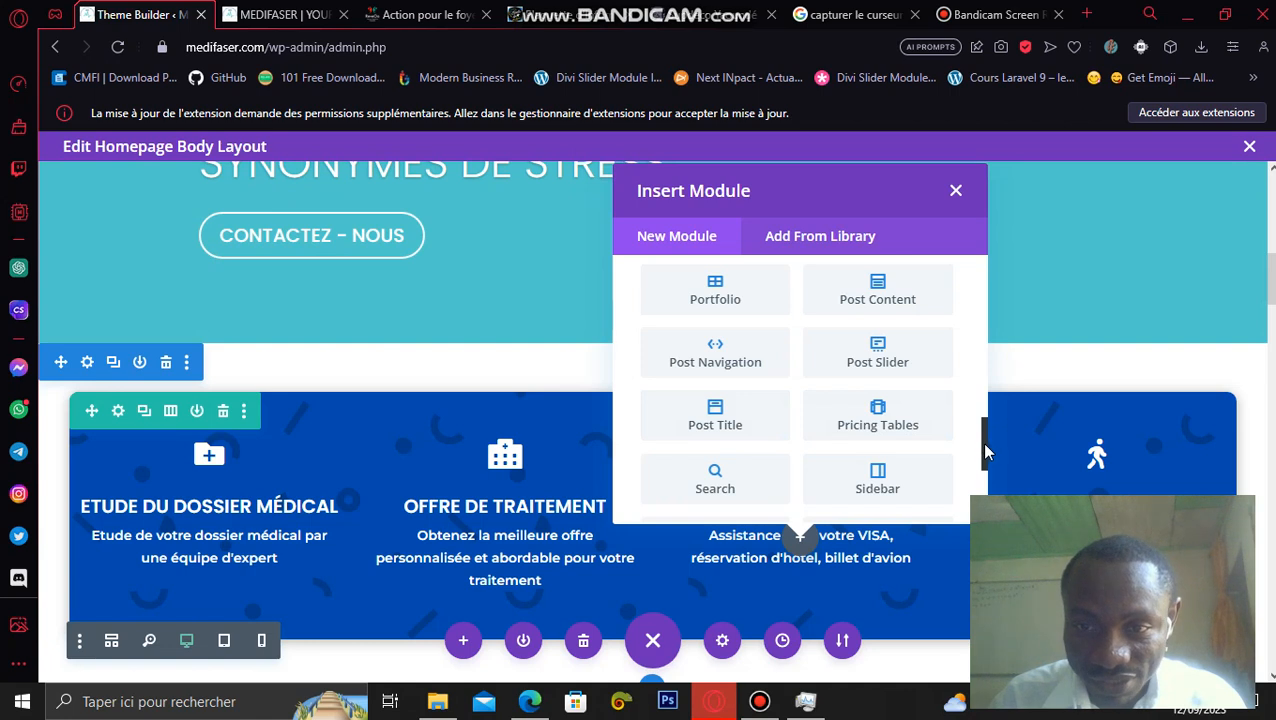
drag(982, 444, 982, 464)
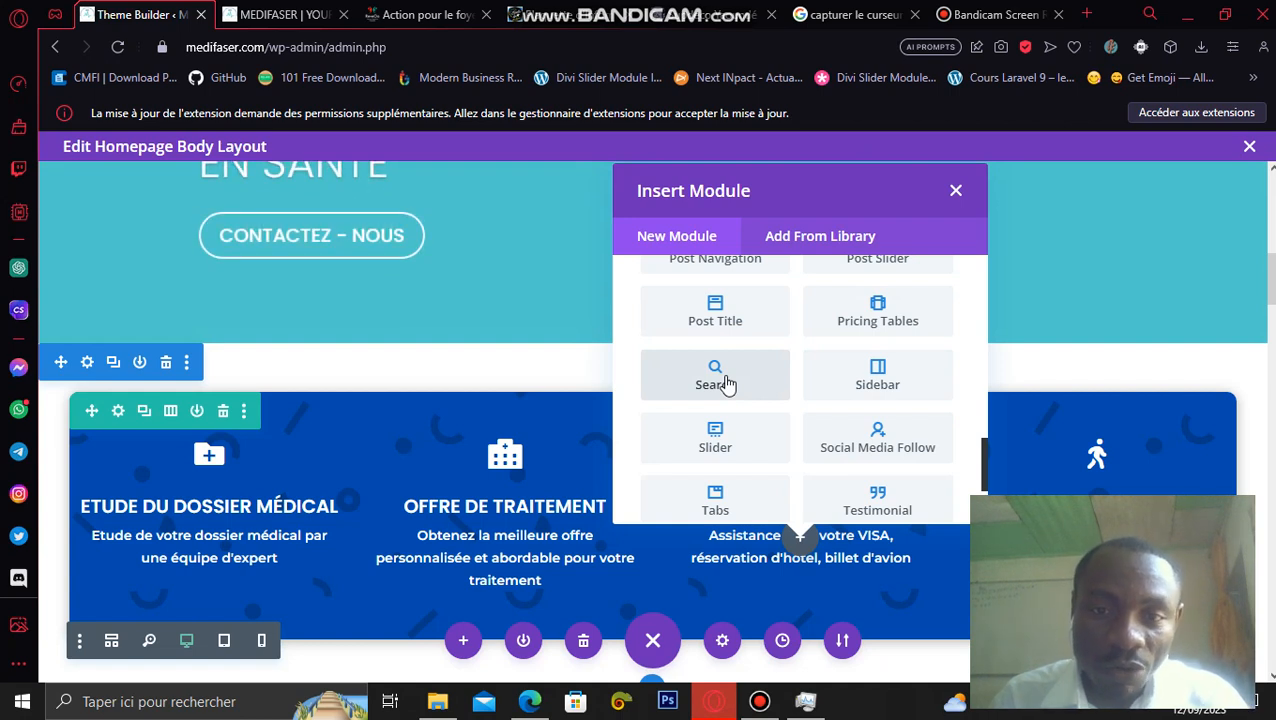
drag(979, 451, 982, 466)
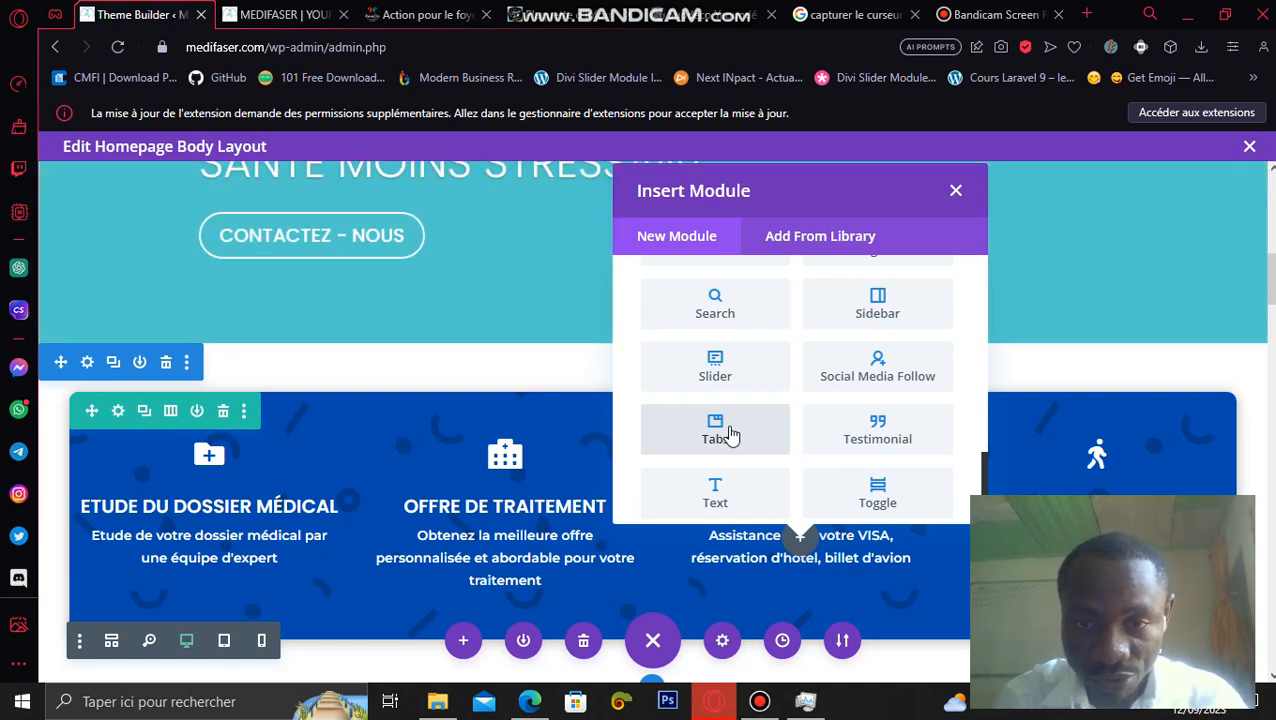
scroll(982, 476, down, 2)
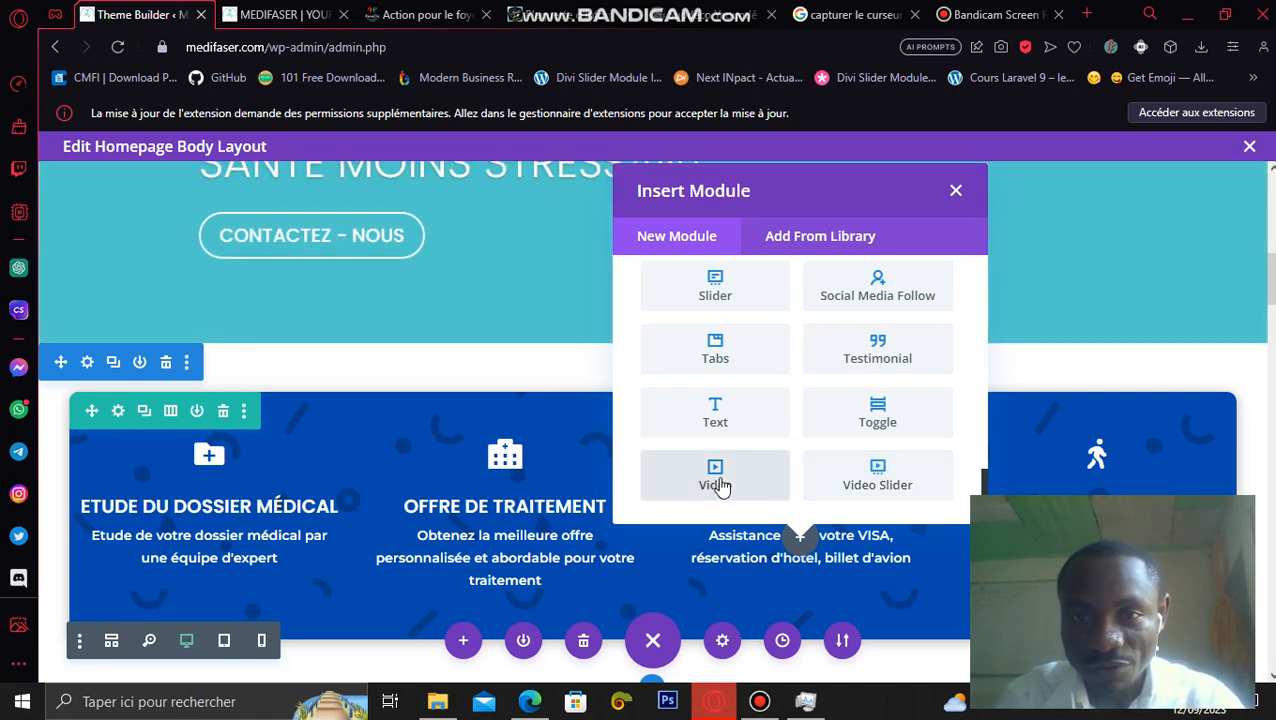
scroll(985, 483, up, 1)
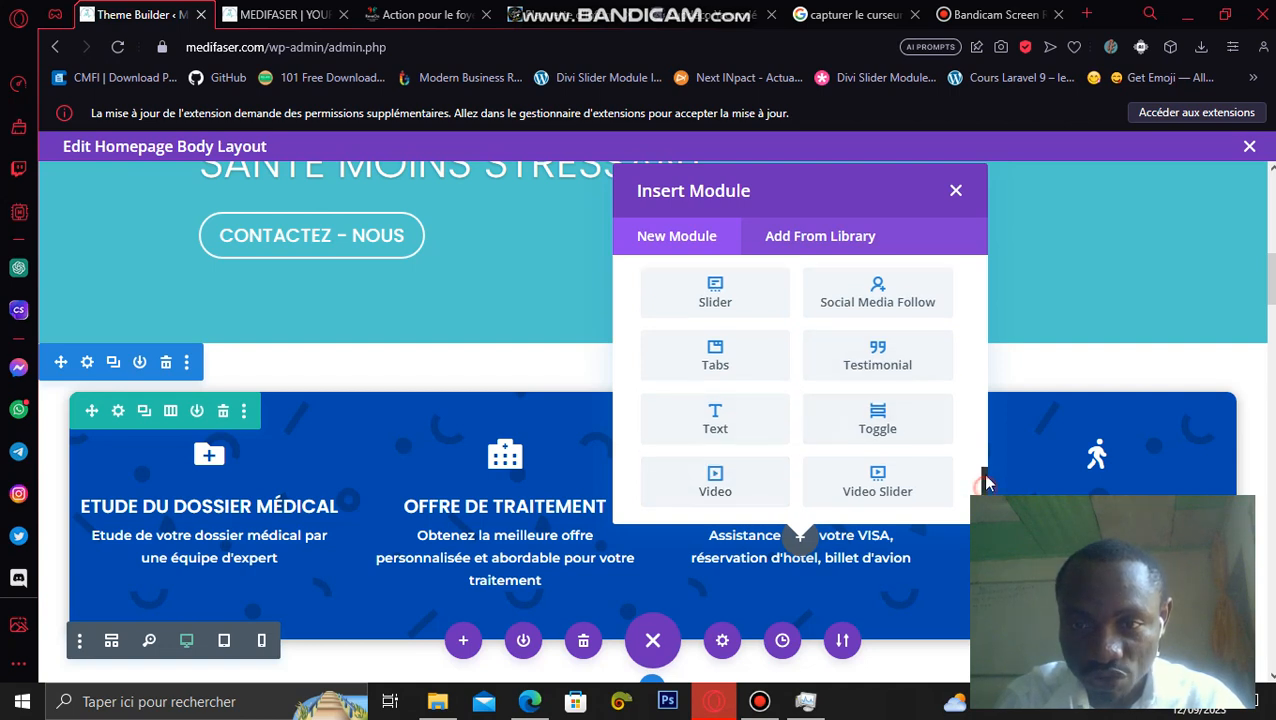
drag(985, 483, 979, 264)
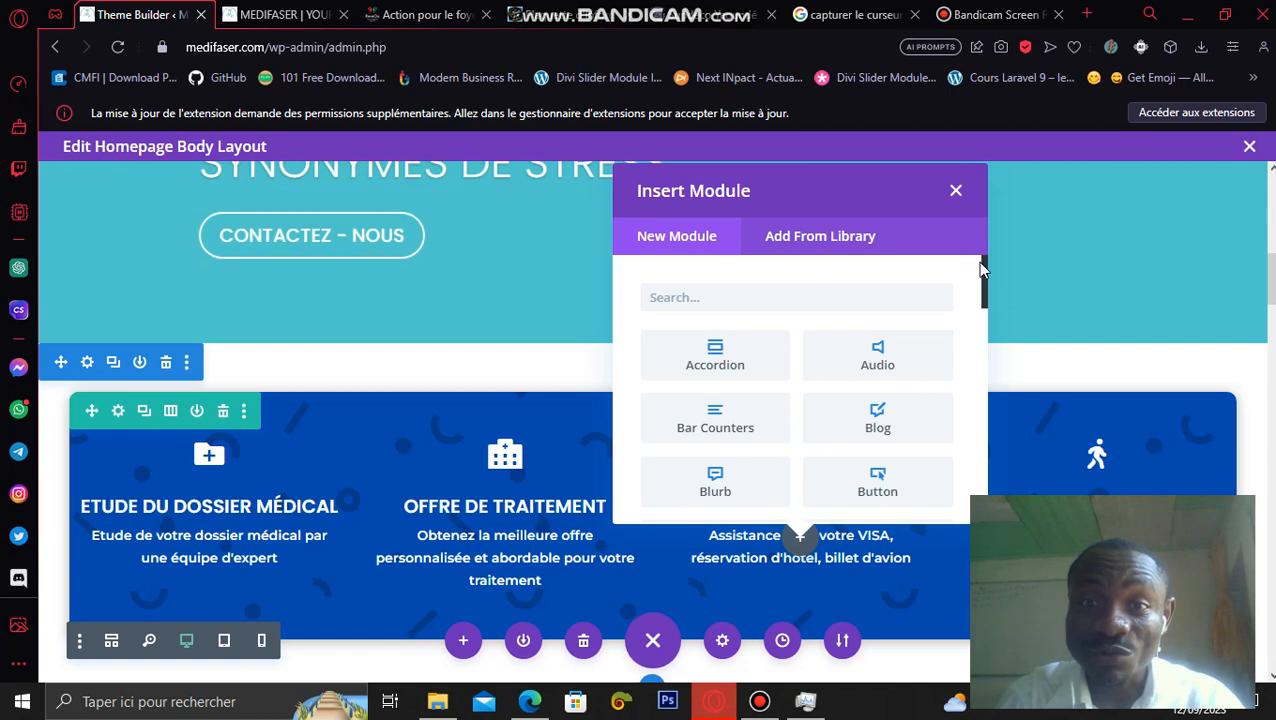